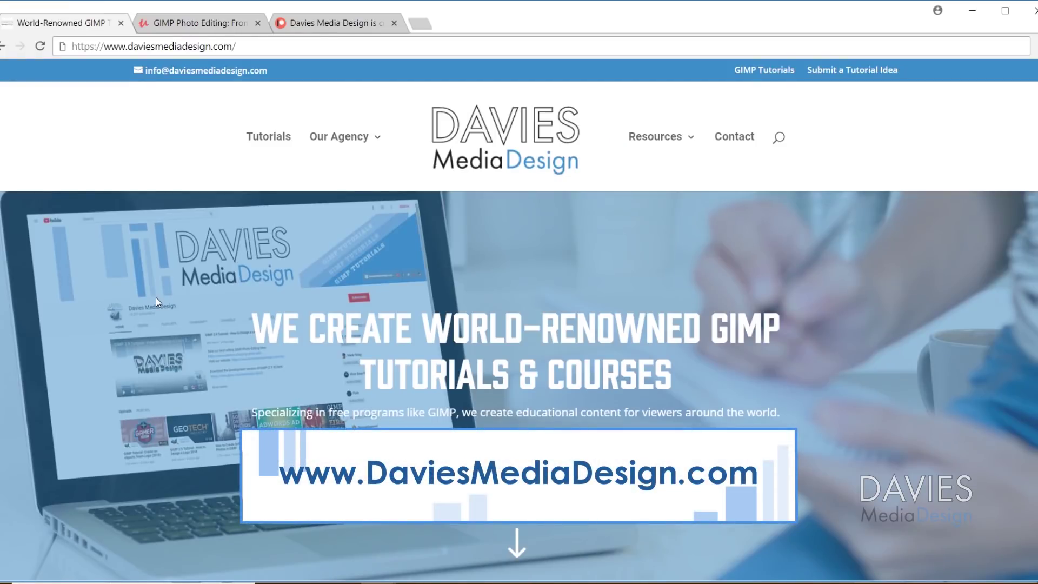
Scroll through the Davies Media Design homepage, then switch to the Udemy GIMP Photo Editing course tab.
scroll(196, 361, down, 10)
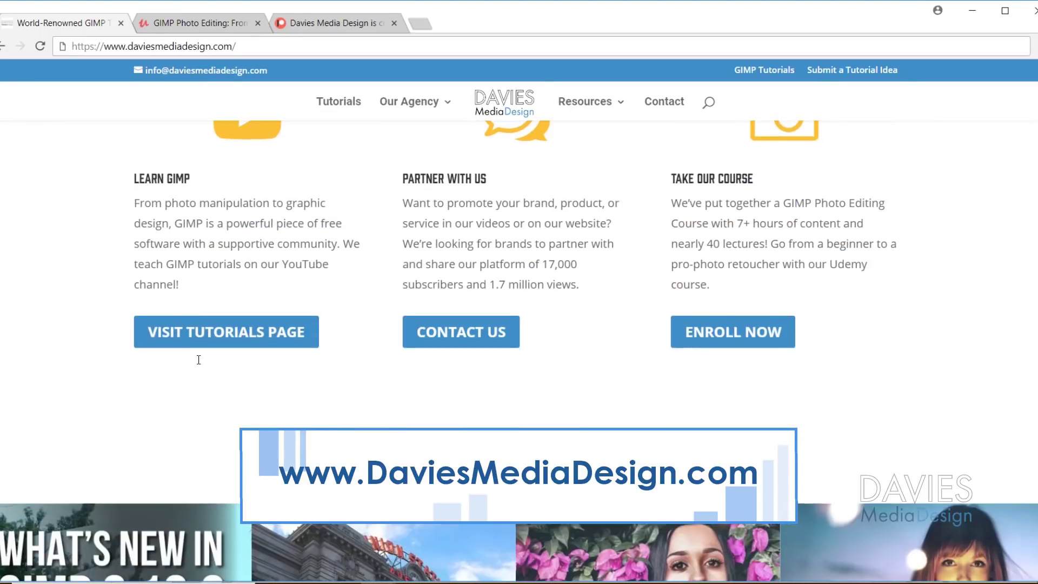
scroll(199, 359, down, 10)
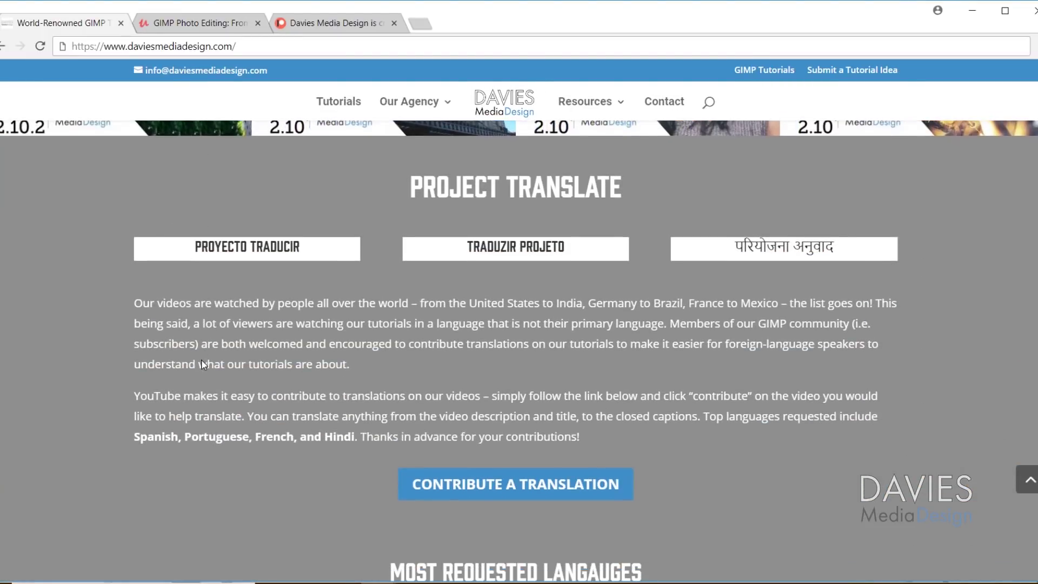
scroll(337, 331, down, 10)
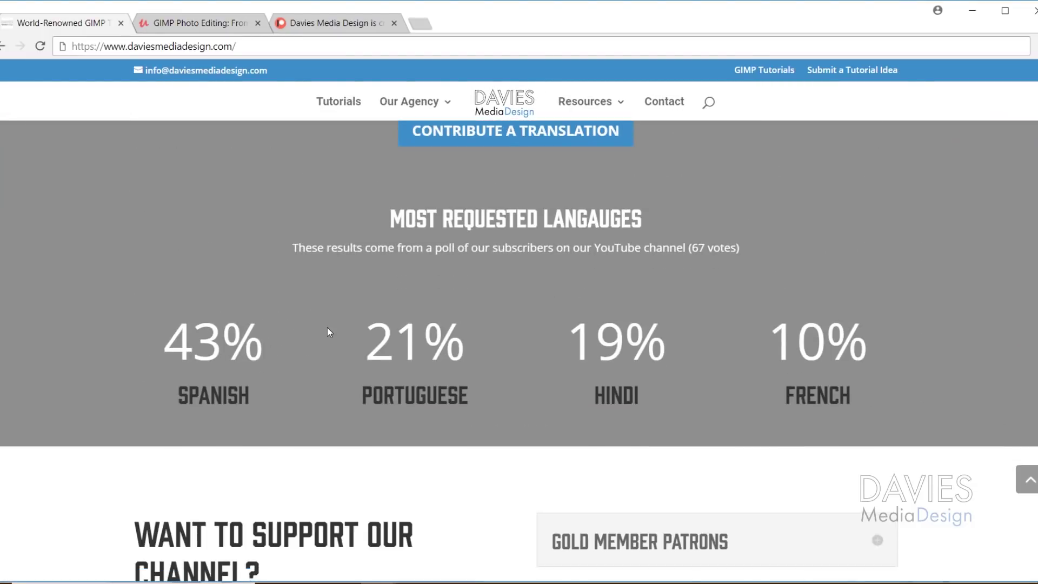
key(ctrl+shift+Tab)
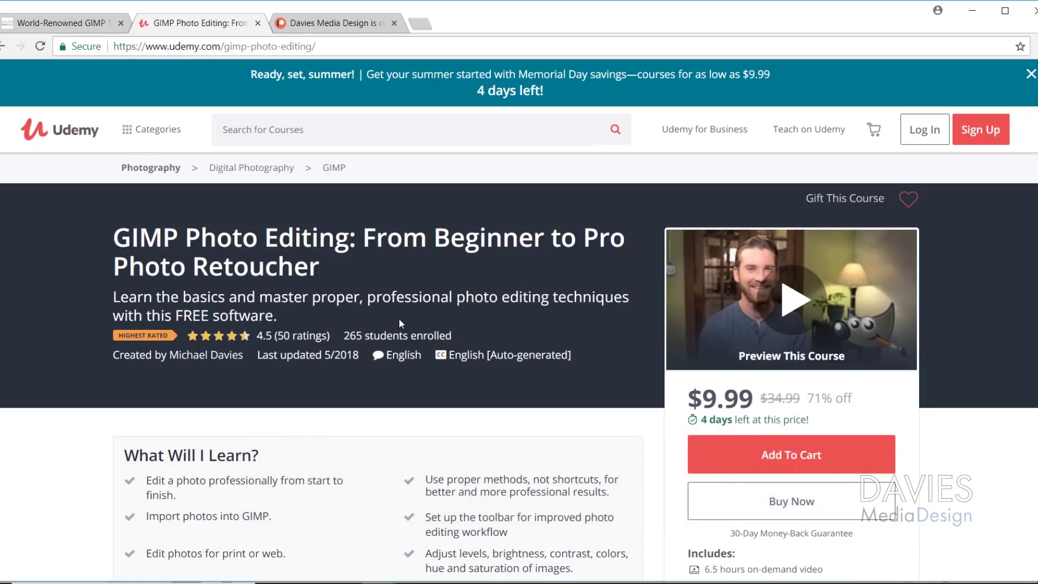
Switch to the Davies Media Design Patreon tab in Chrome.
click(371, 20)
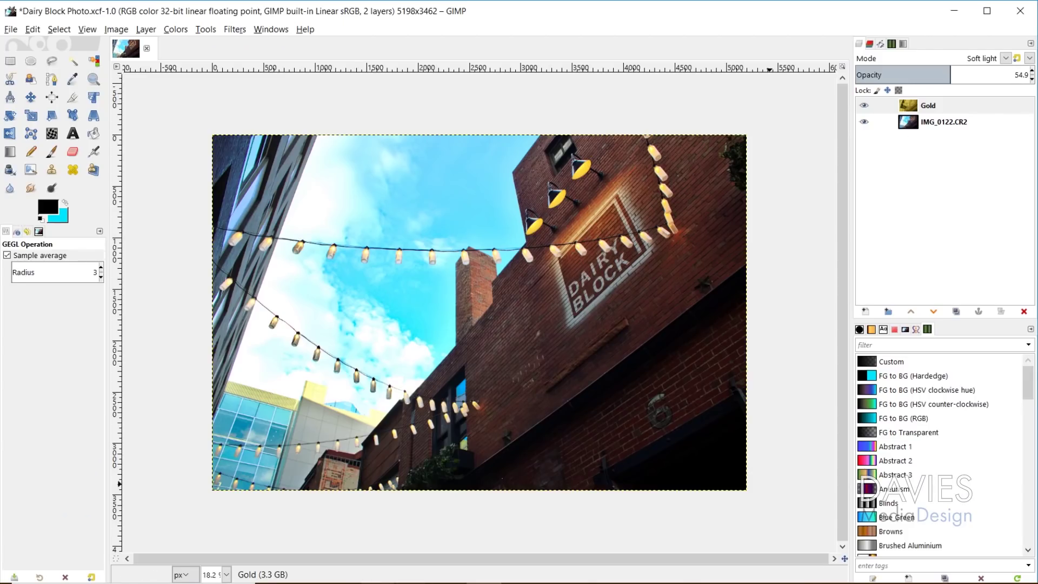
click(864, 107)
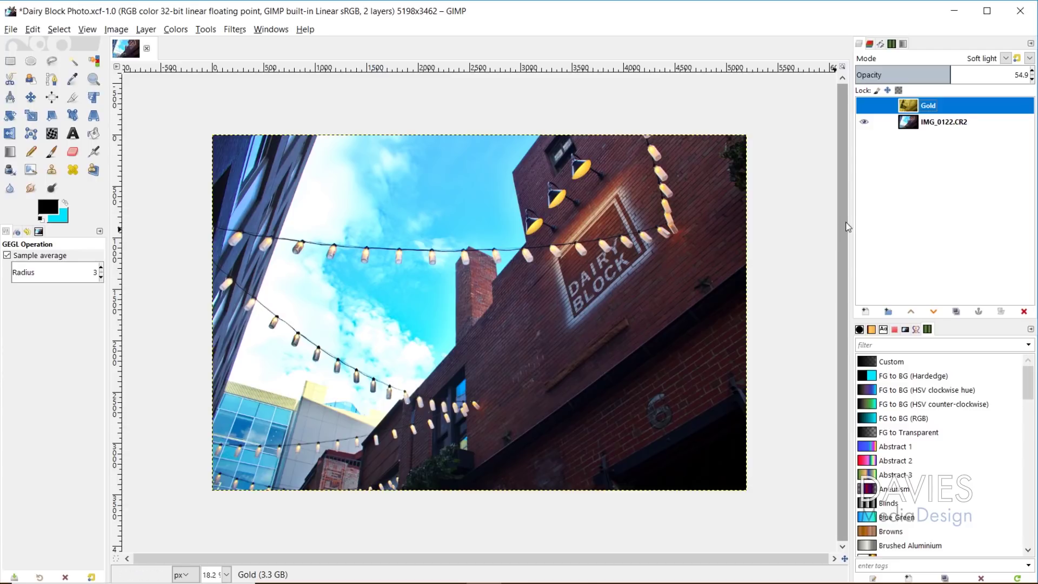
click(865, 106)
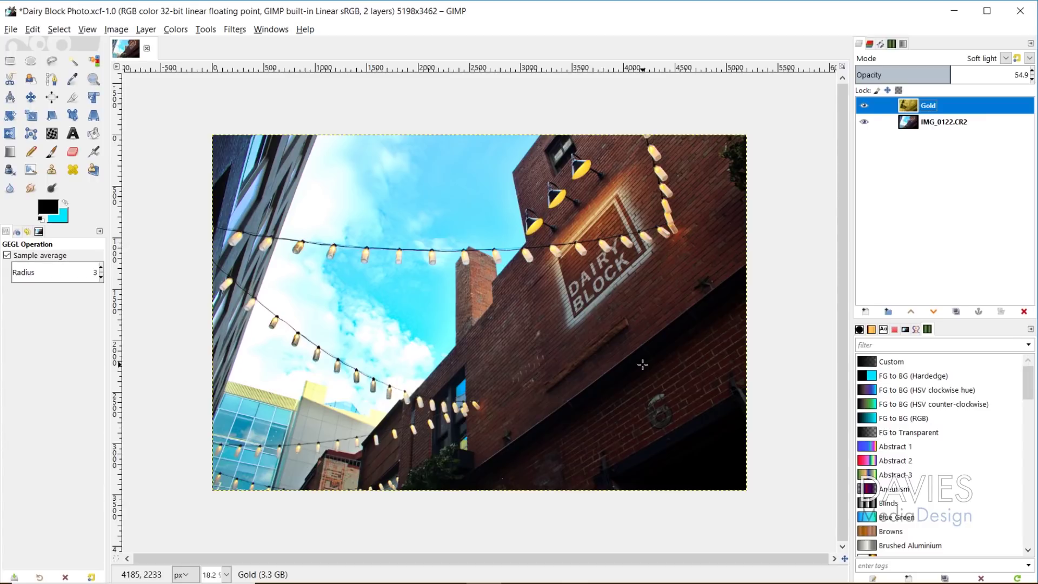
key(Page_Down)
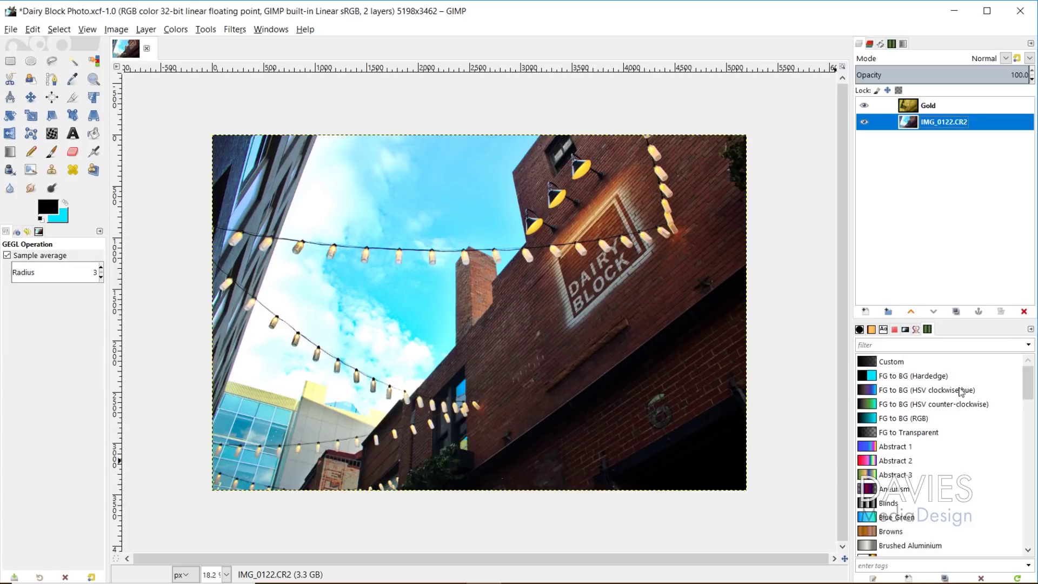
Open the Gradients dockable dialog via Windows > Dockable Dialogs and close the duplicate lower Gradients tab.
click(278, 30)
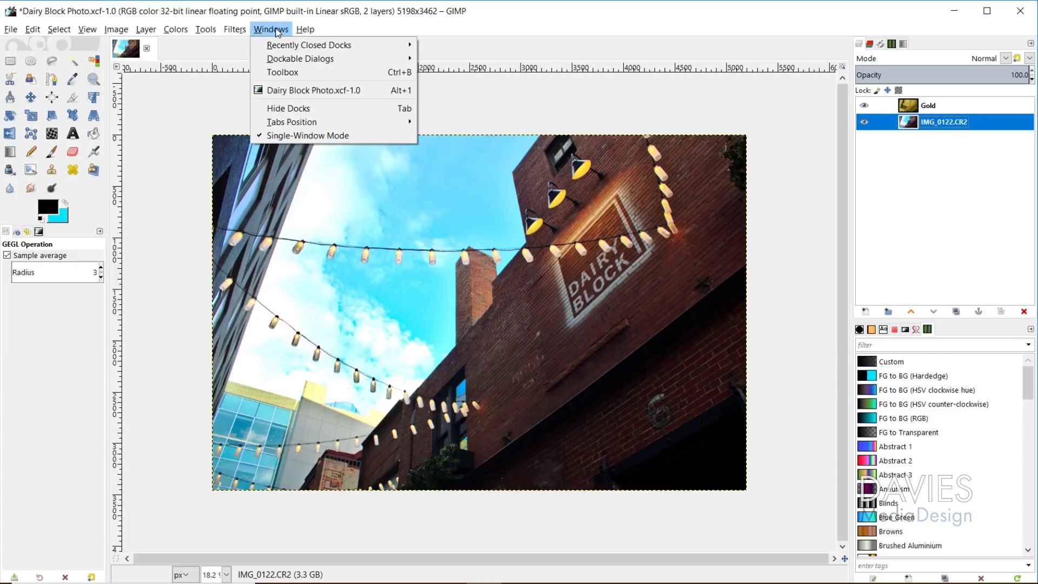
mouse_move(294, 57)
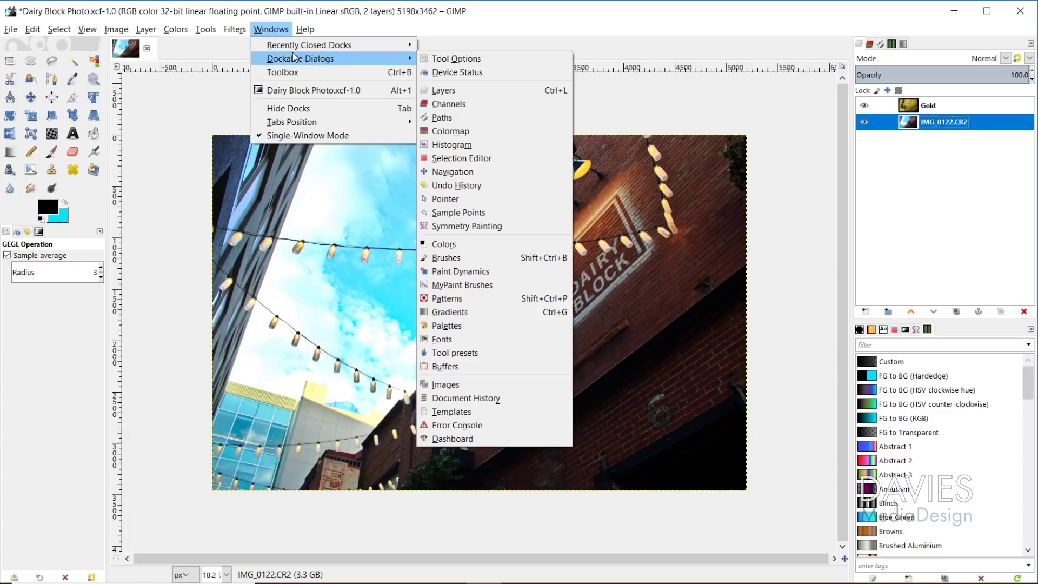
click(475, 313)
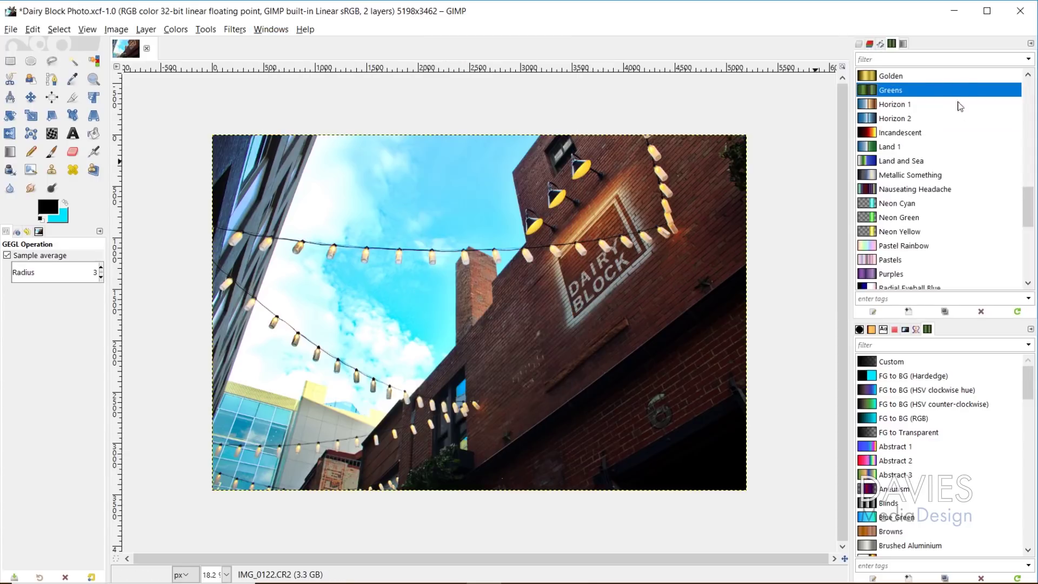
click(1030, 329)
click(968, 367)
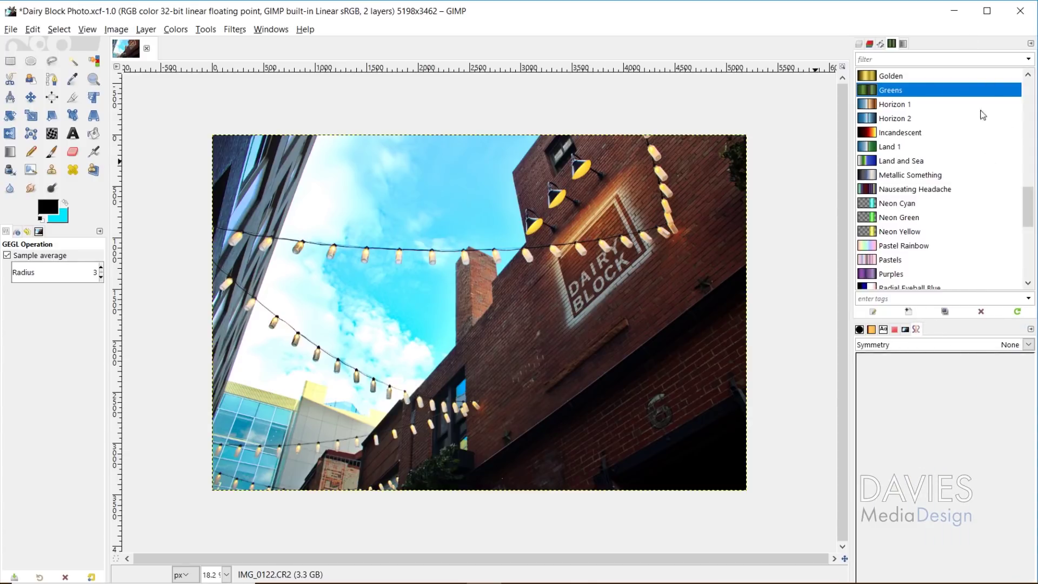
Select the Blue Green gradient and bring up its context menu to edit it.
scroll(972, 185, up, 10)
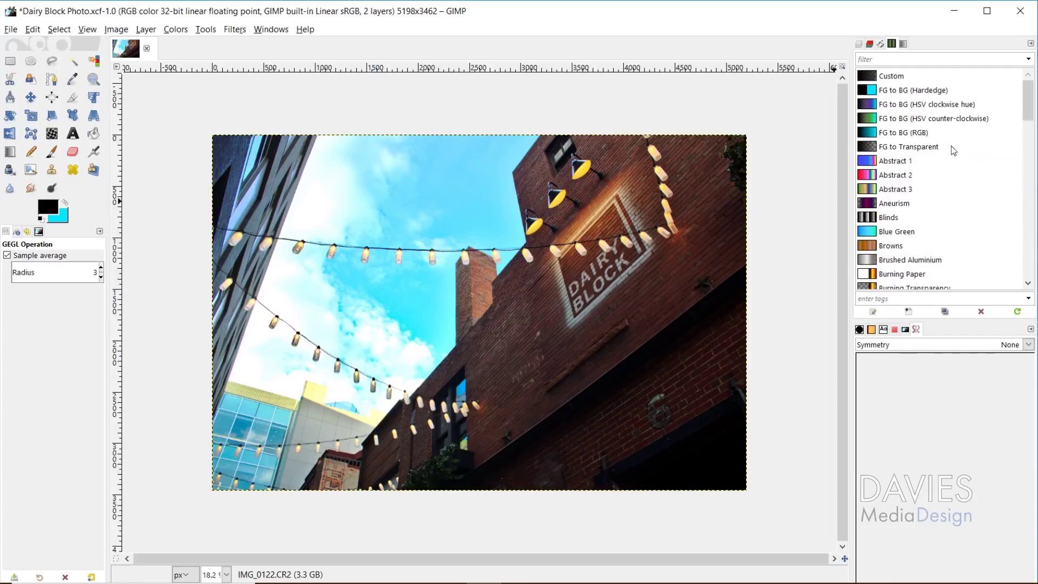
scroll(919, 163, down, 10)
scroll(918, 165, down, 5)
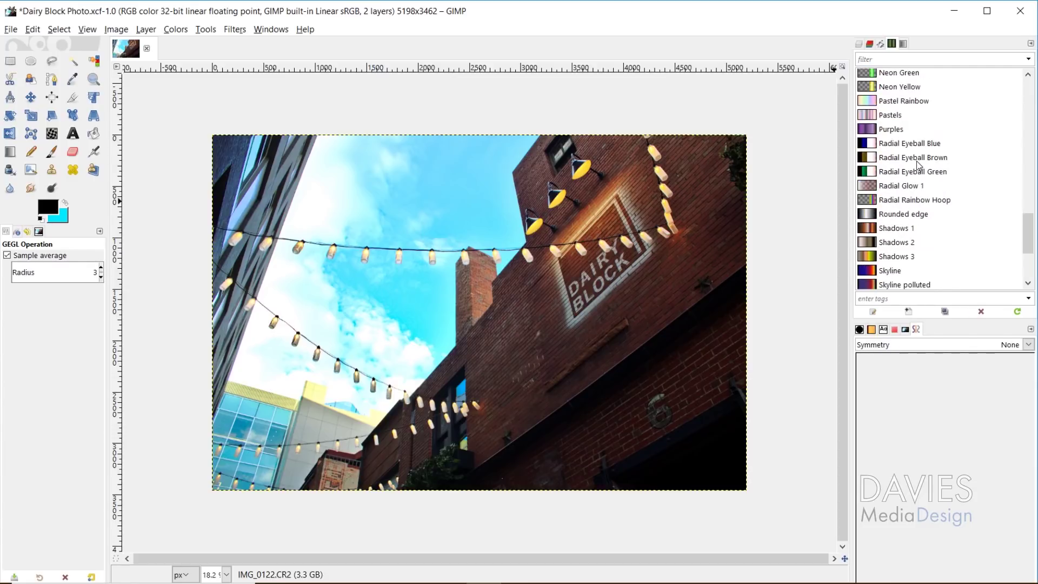
scroll(908, 187, down, 5)
scroll(908, 186, up, 15)
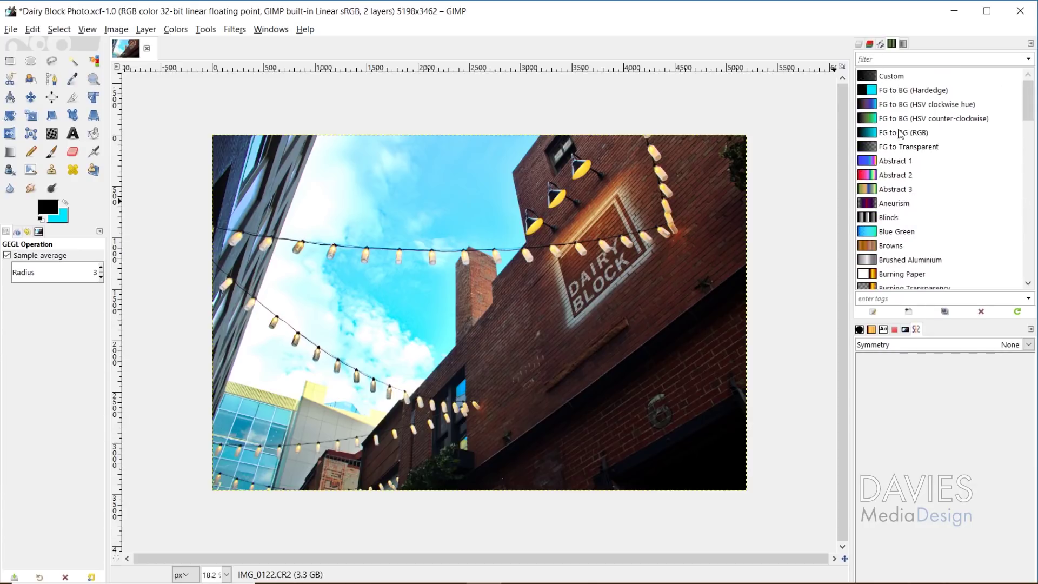
click(960, 77)
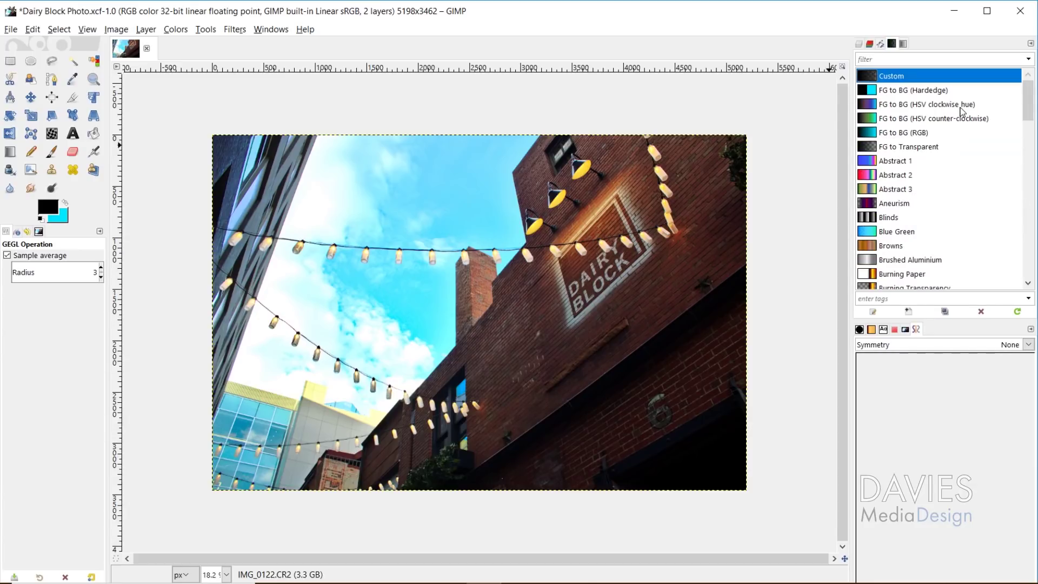
click(898, 236)
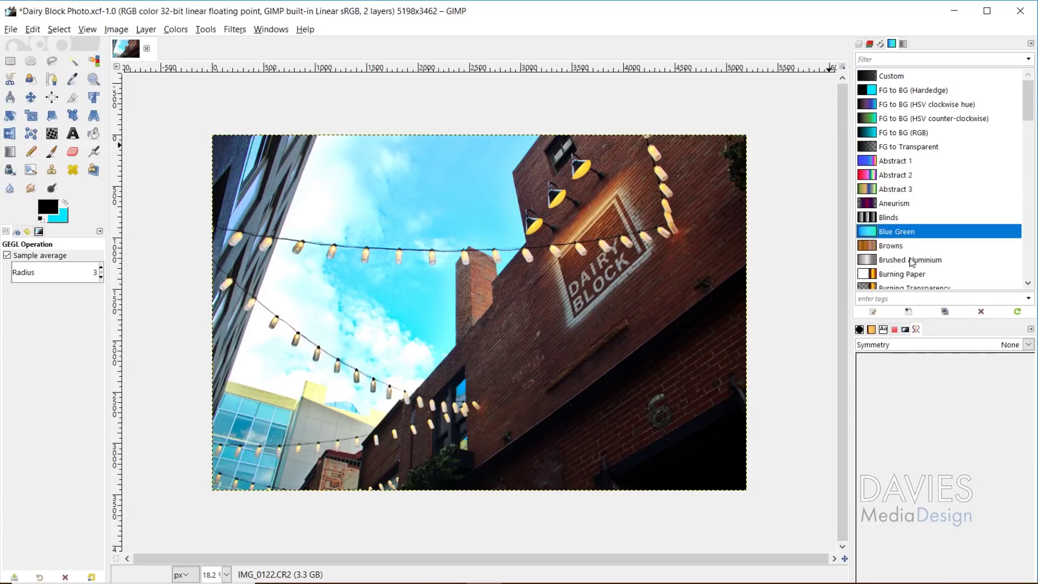
right_click(890, 234)
click(917, 242)
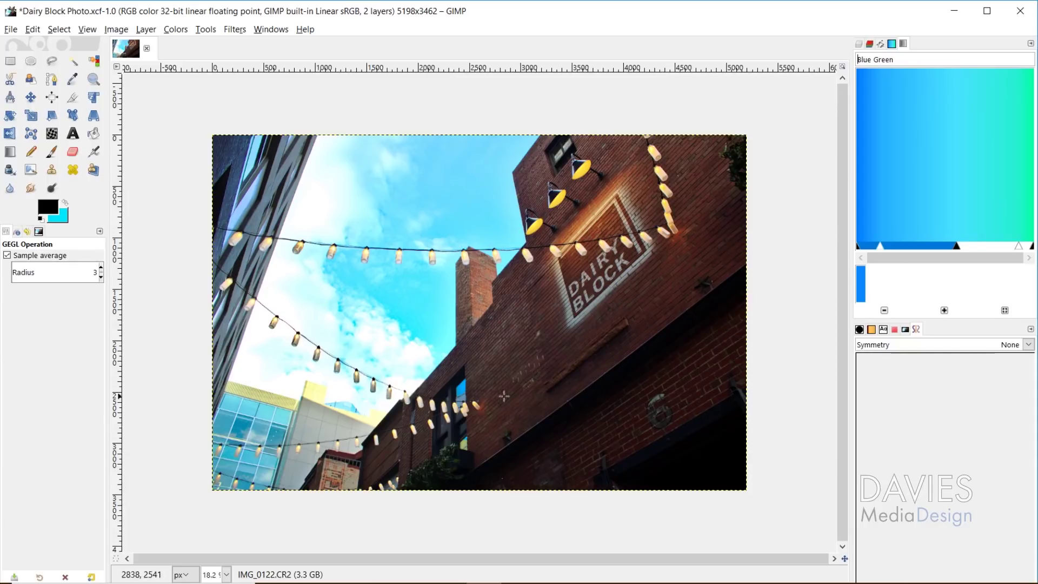
Duplicate the IMG_0122.CR2 photo layer, hide the Gold layer and pick the Blue Green gradient.
click(859, 45)
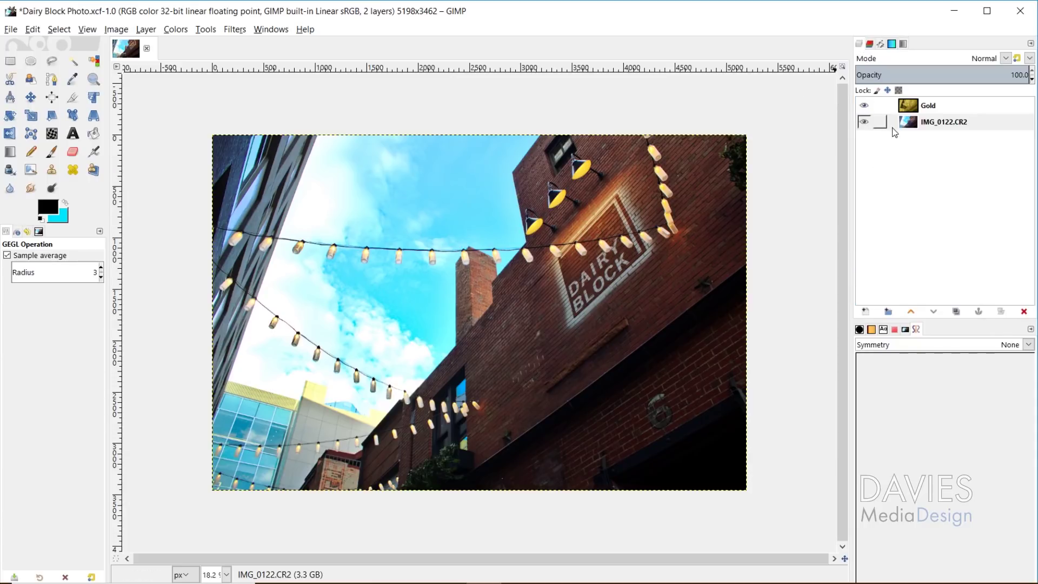
click(904, 126)
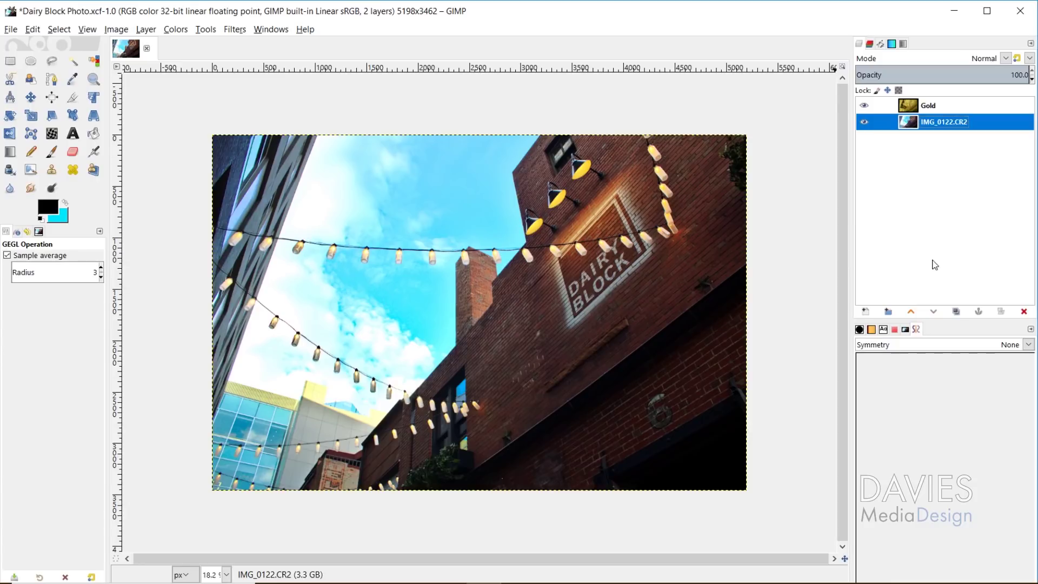
click(955, 312)
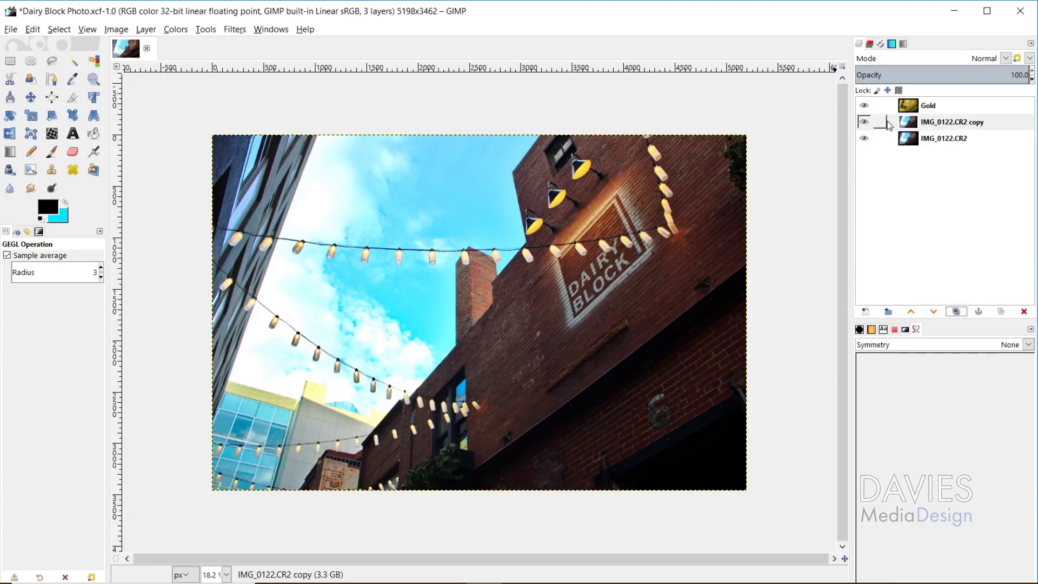
click(863, 106)
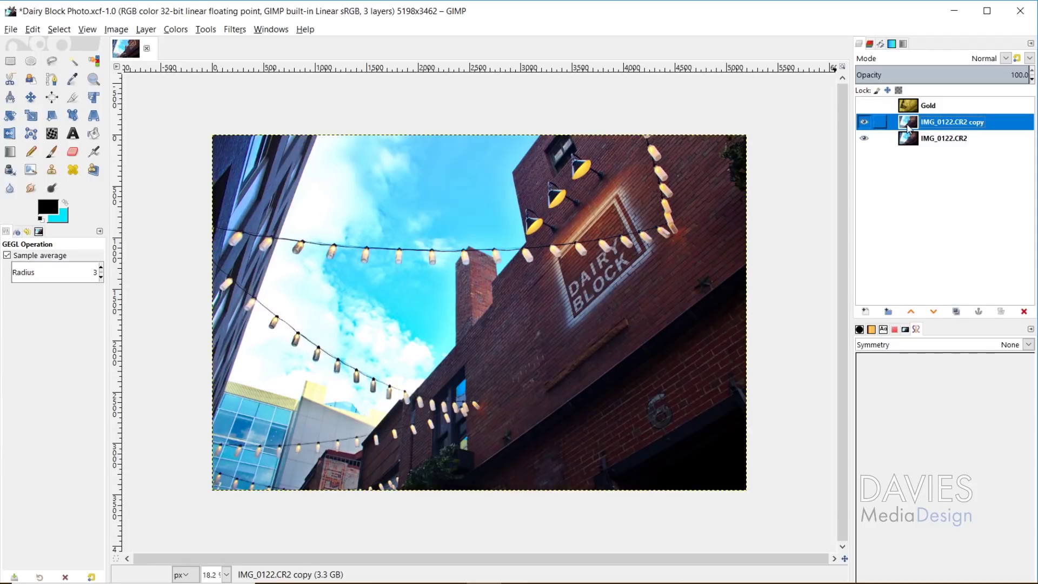
click(892, 46)
click(873, 234)
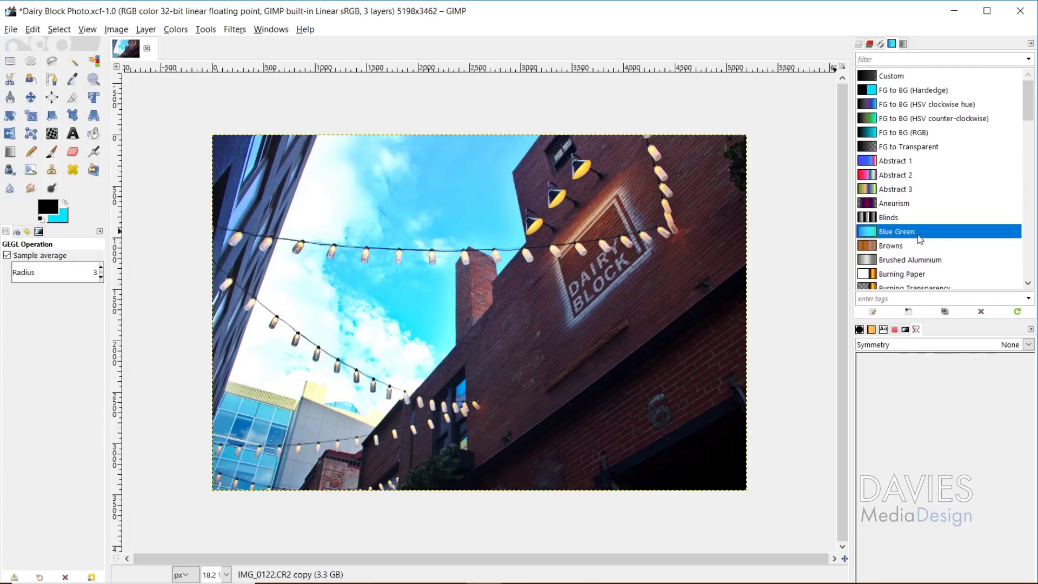
Rename the photo copy layer to 'Blue Green'.
click(860, 46)
click(908, 127)
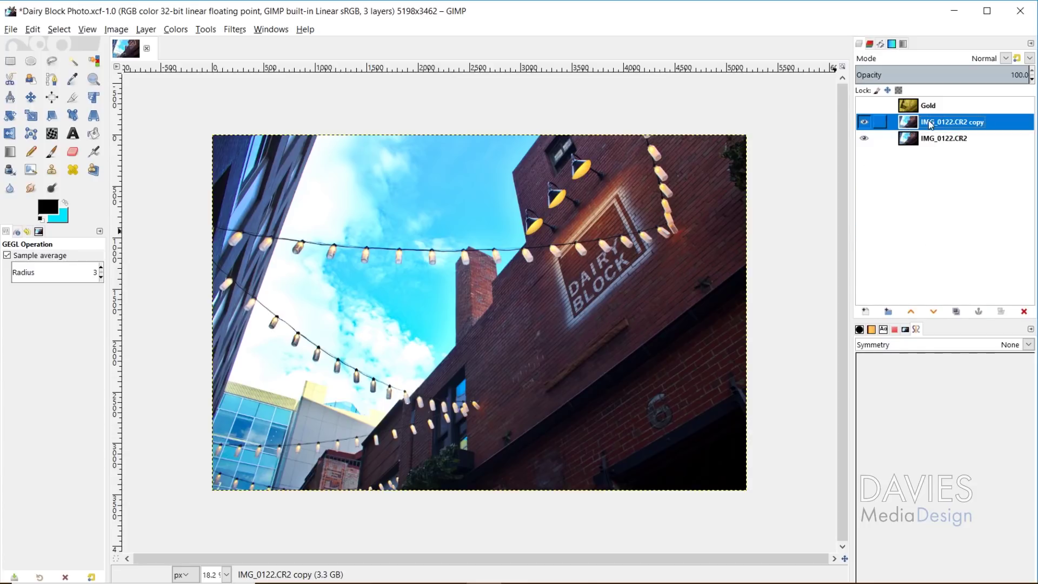
double_click(935, 123)
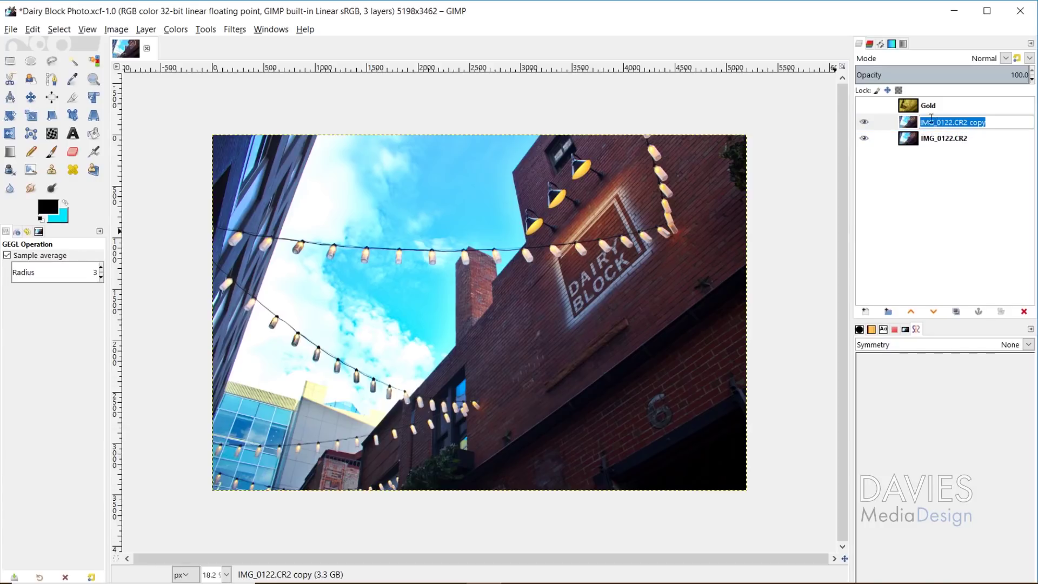
text(Blue Green)
key(Return)
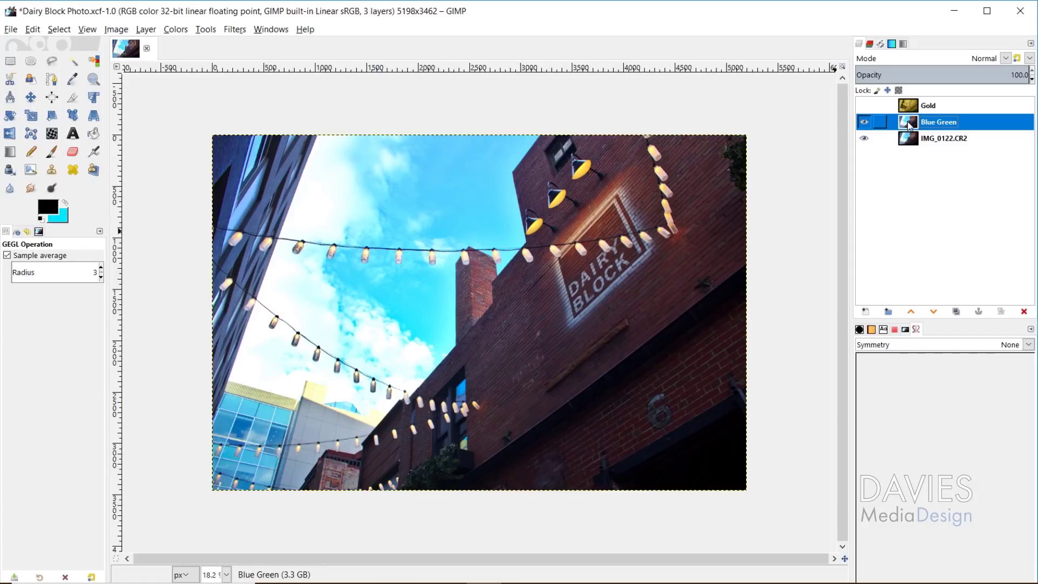
Apply Colors > Map > Gradient Map to recolour the layer in Blue Green tones.
click(177, 30)
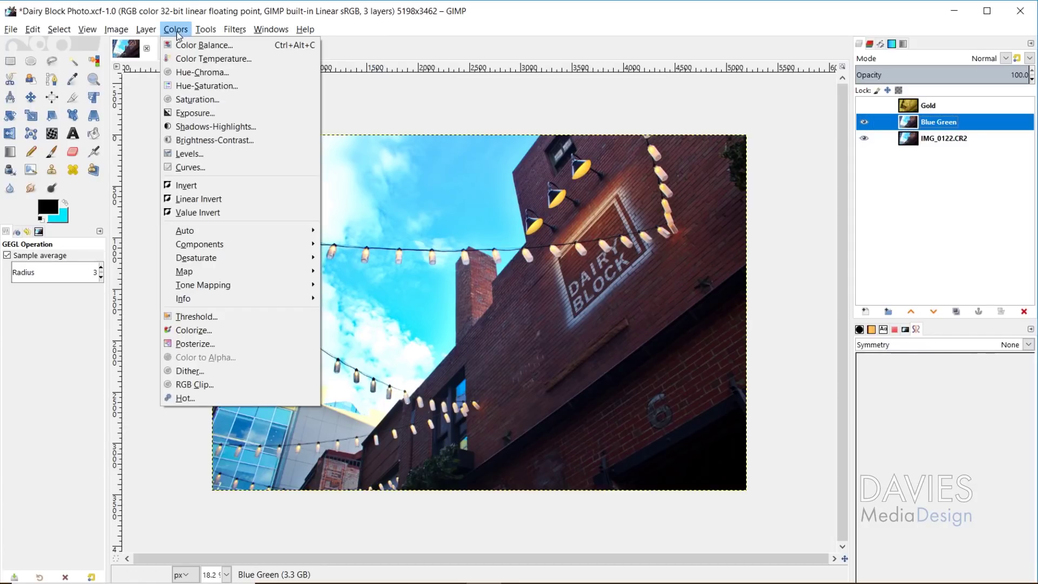
mouse_move(200, 274)
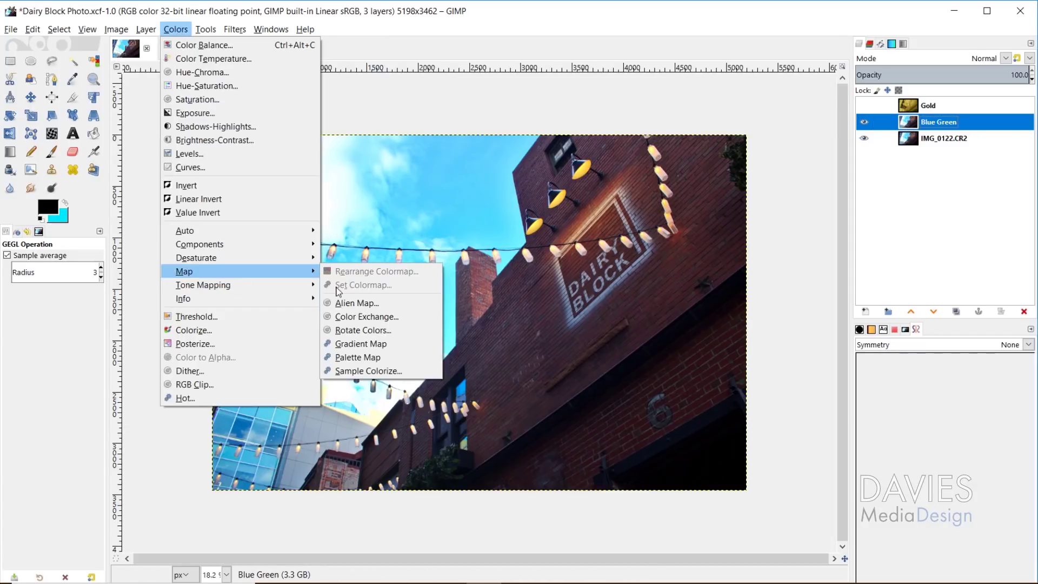
click(360, 344)
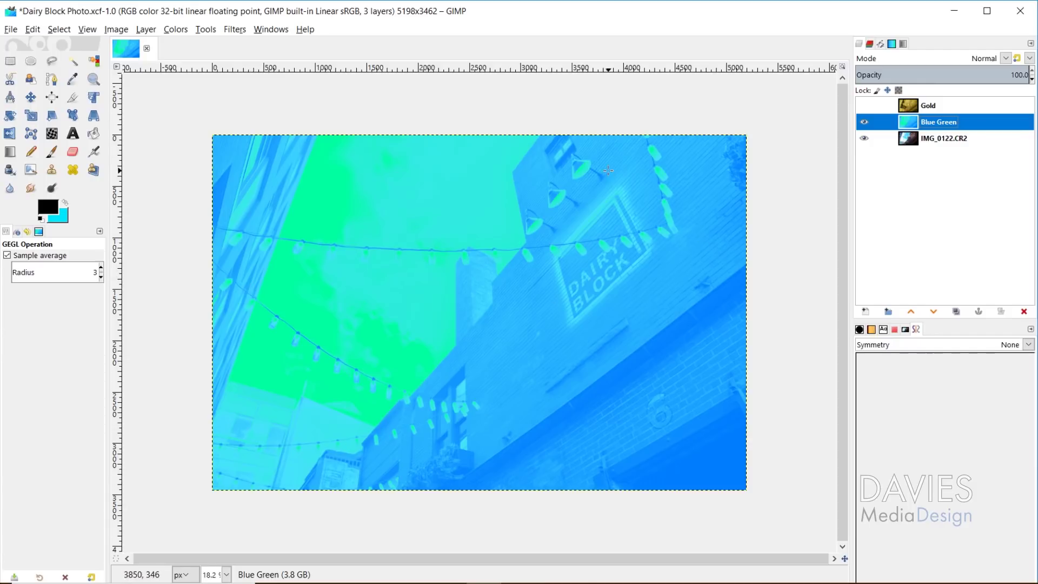
click(891, 44)
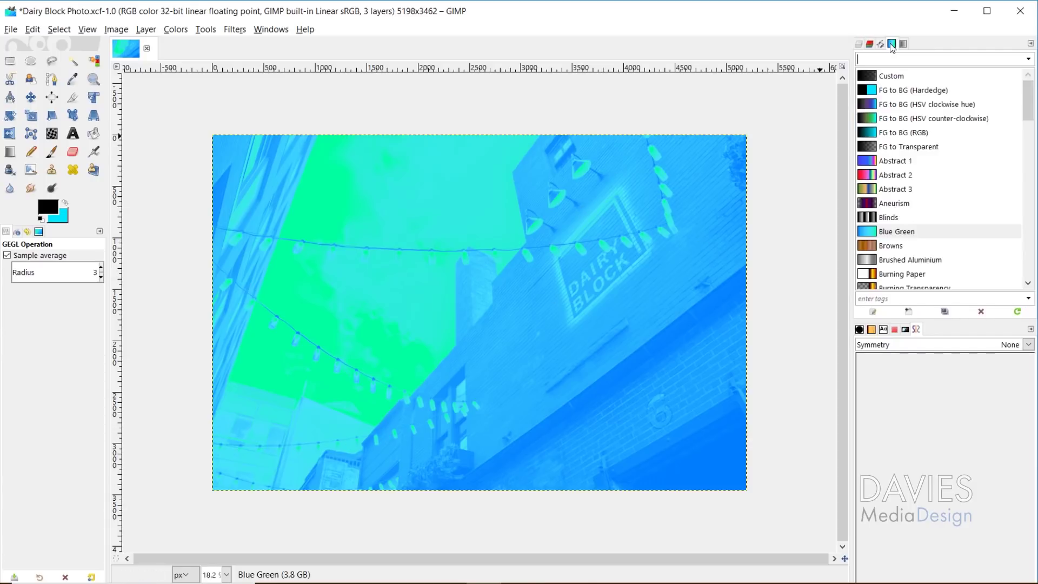
Review Blue Green in the Gradient Editor, then reselect the Blue Green layer in the Layers list.
click(903, 44)
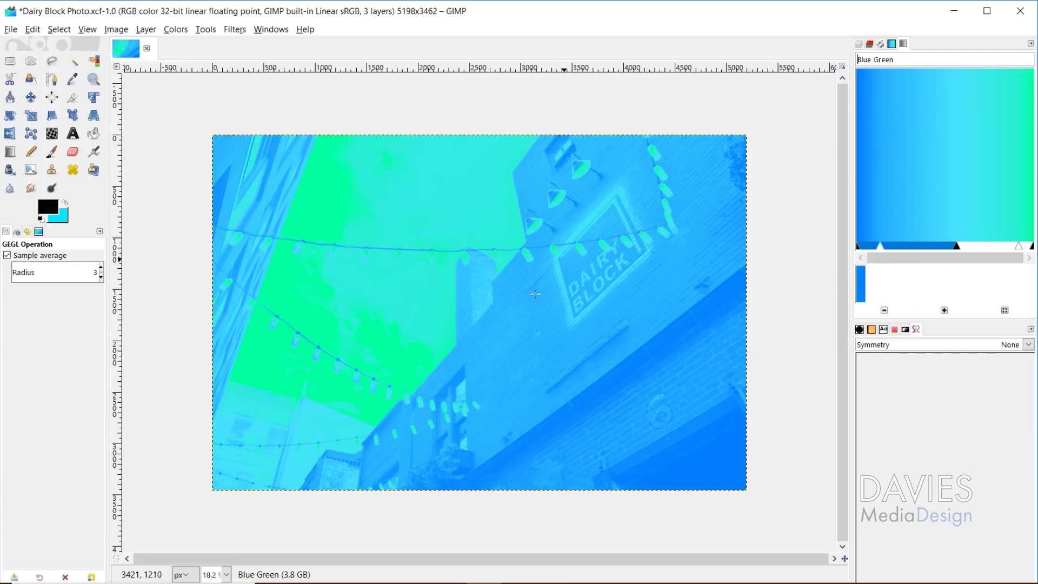
click(859, 45)
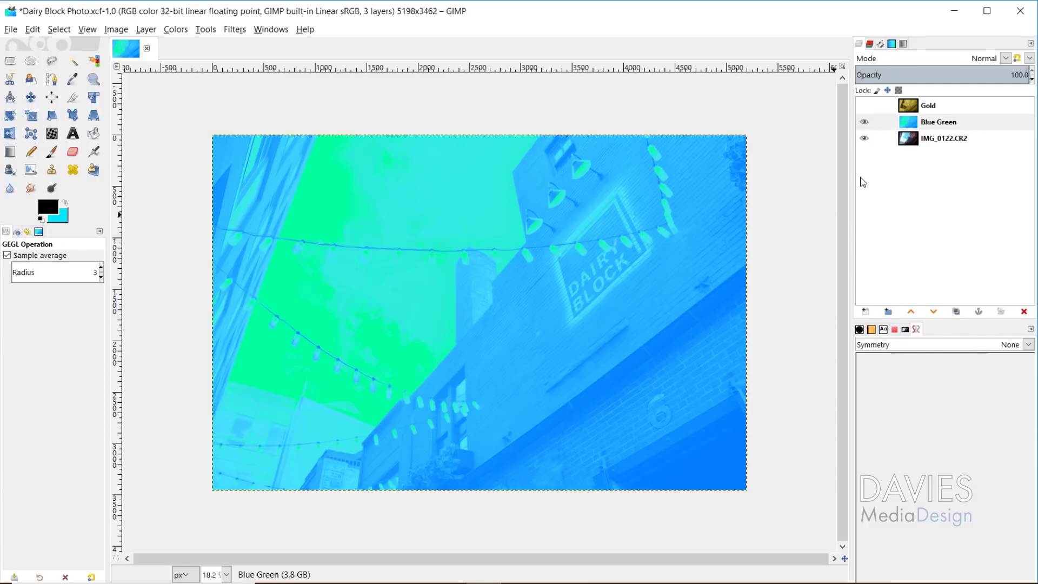
click(926, 124)
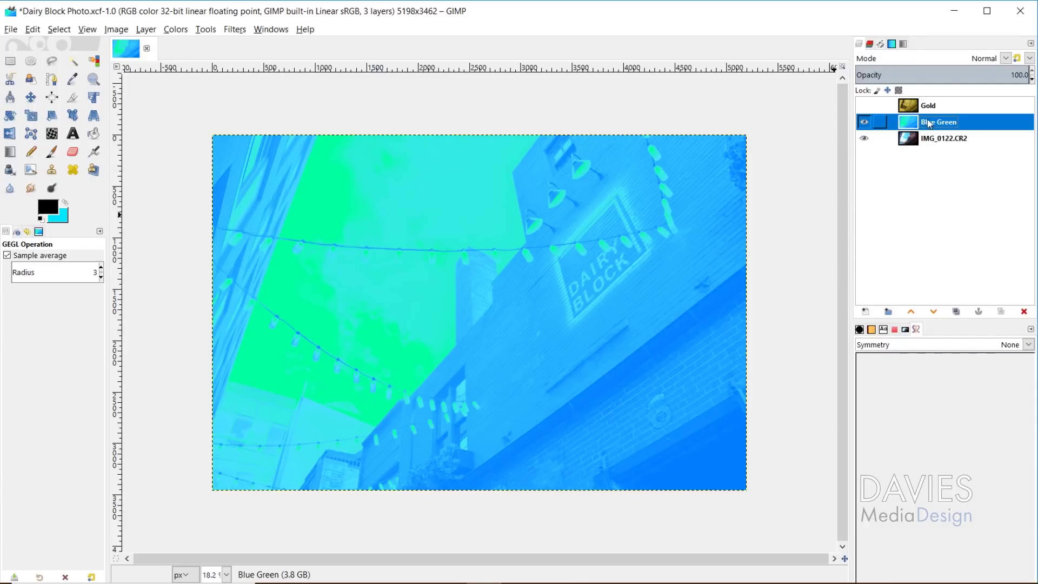
Set the Blue Green layer to Soft light at 47.4 opacity and toggle its visibility to compare.
click(1006, 59)
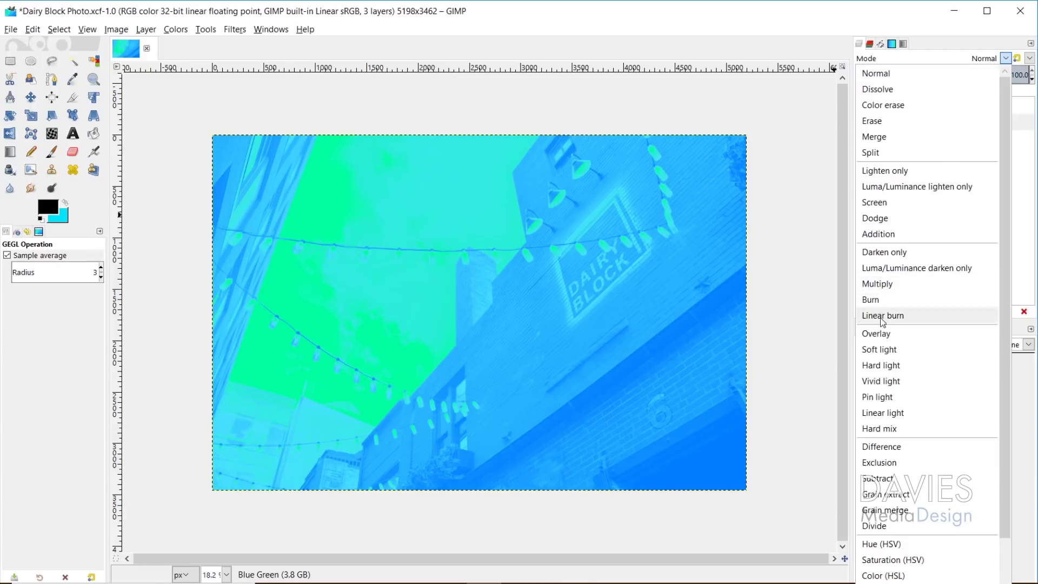
click(898, 349)
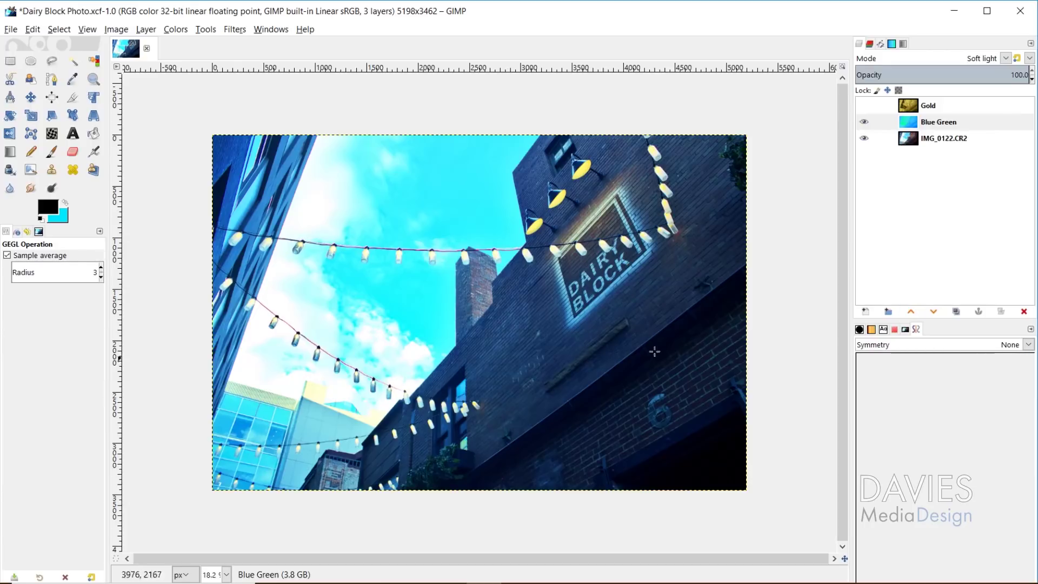
drag(967, 75, 938, 76)
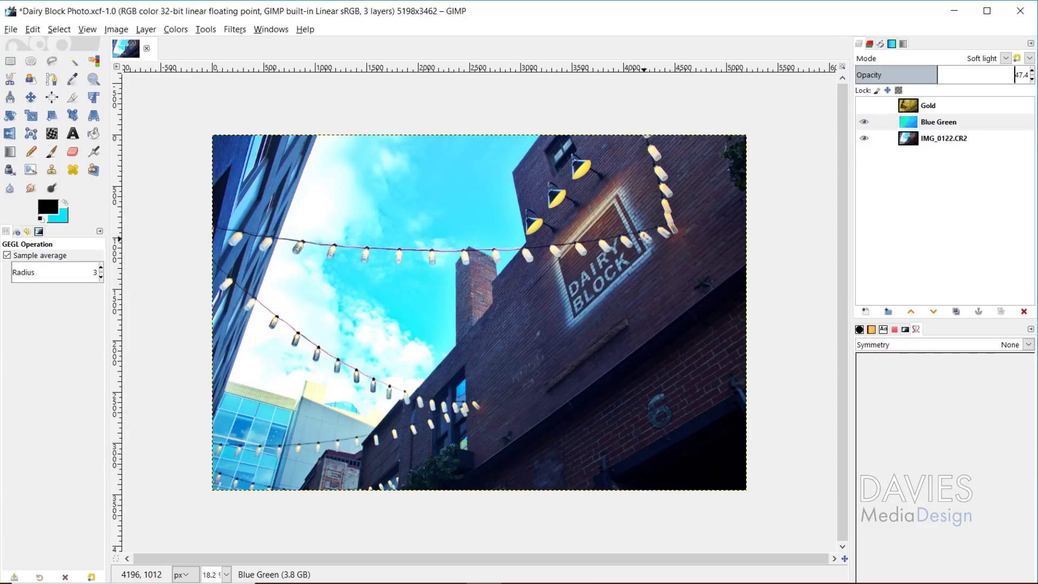
click(869, 125)
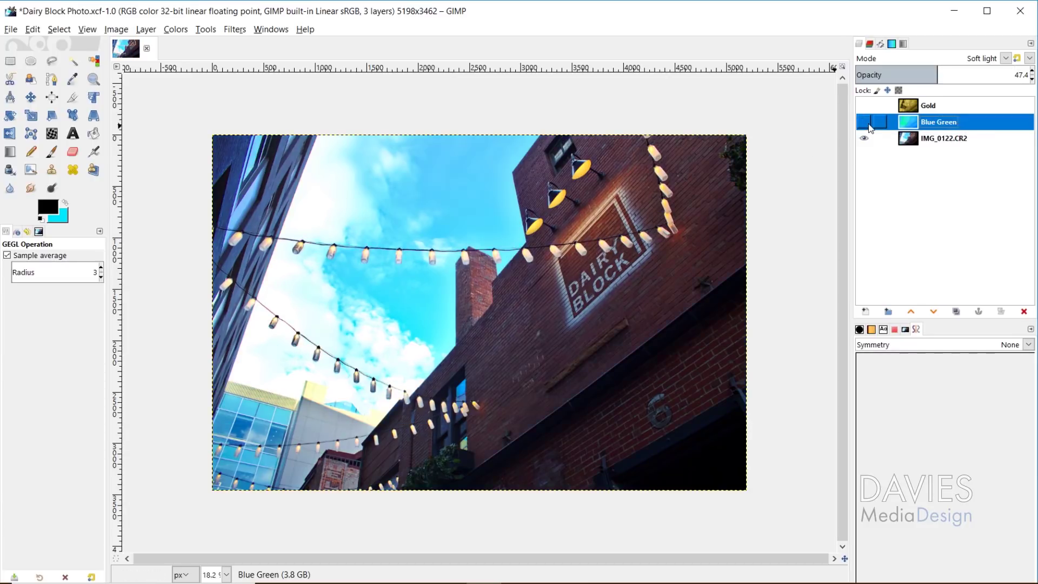
click(865, 124)
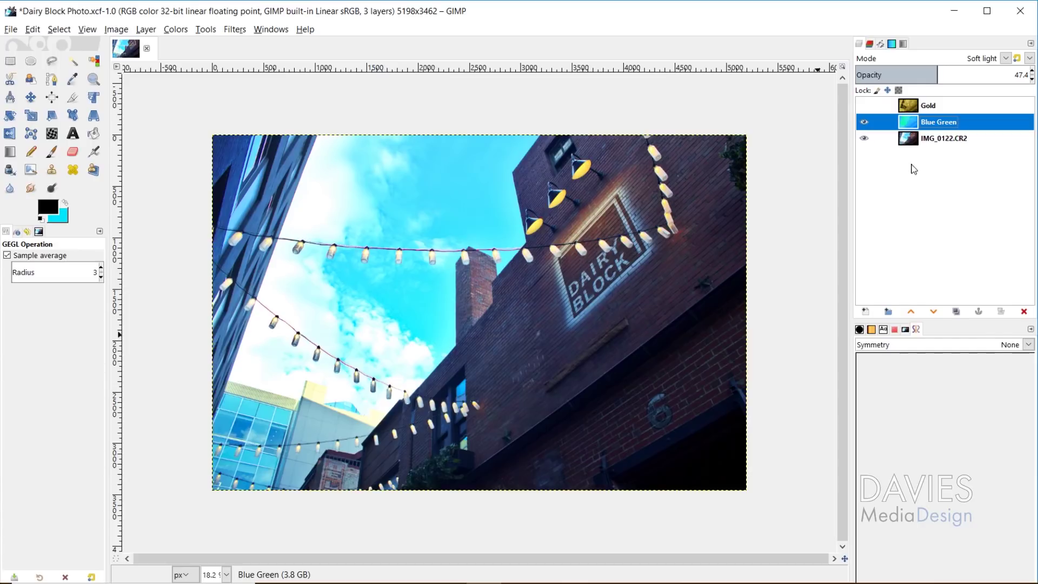
Hide Blue Green, duplicate the IMG_0122.CR2 photo layer and delete the old Gold layer.
click(913, 143)
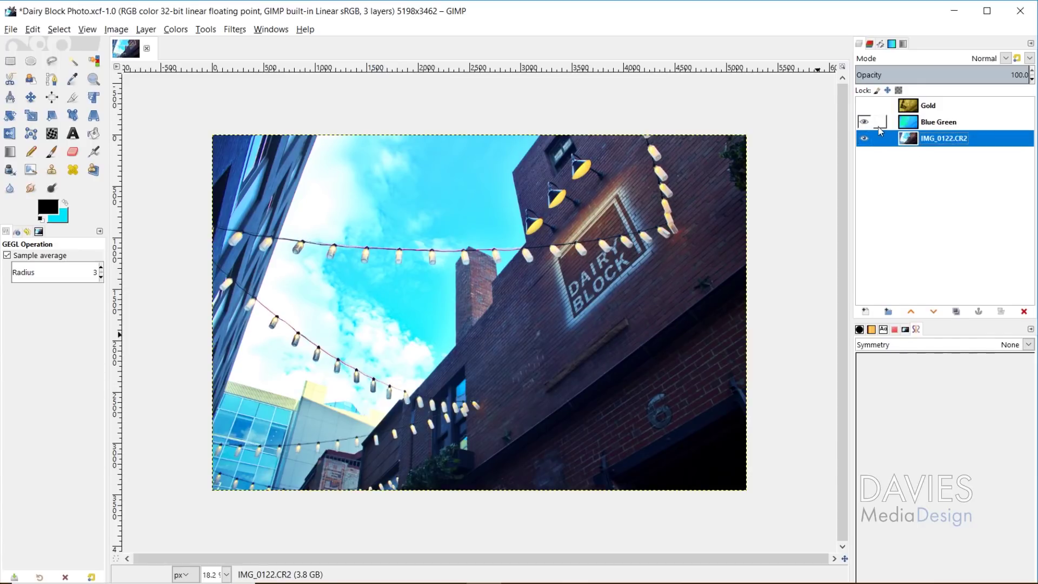
click(864, 122)
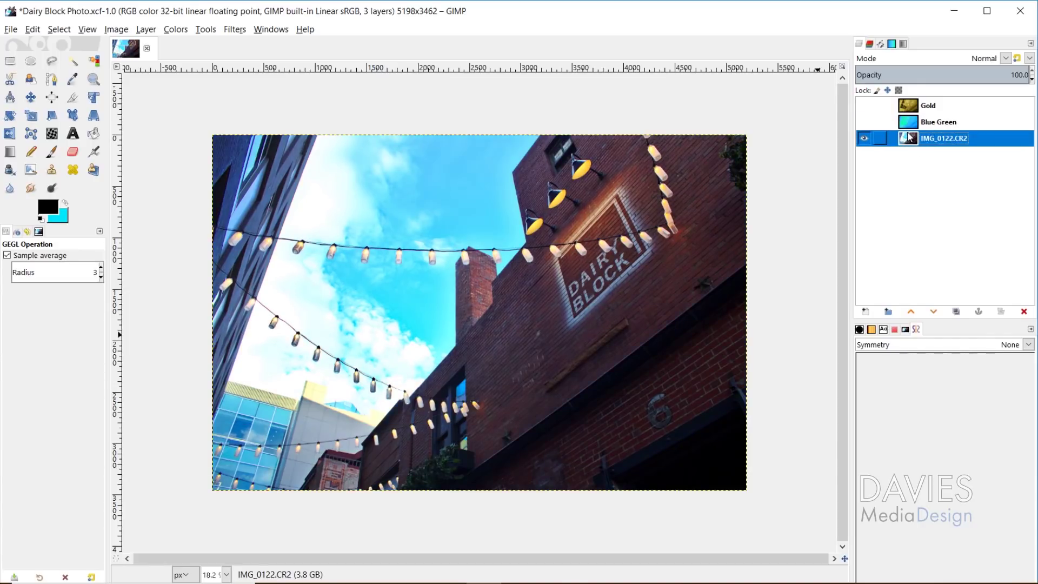
click(956, 312)
double_click(954, 139)
click(927, 106)
click(1024, 312)
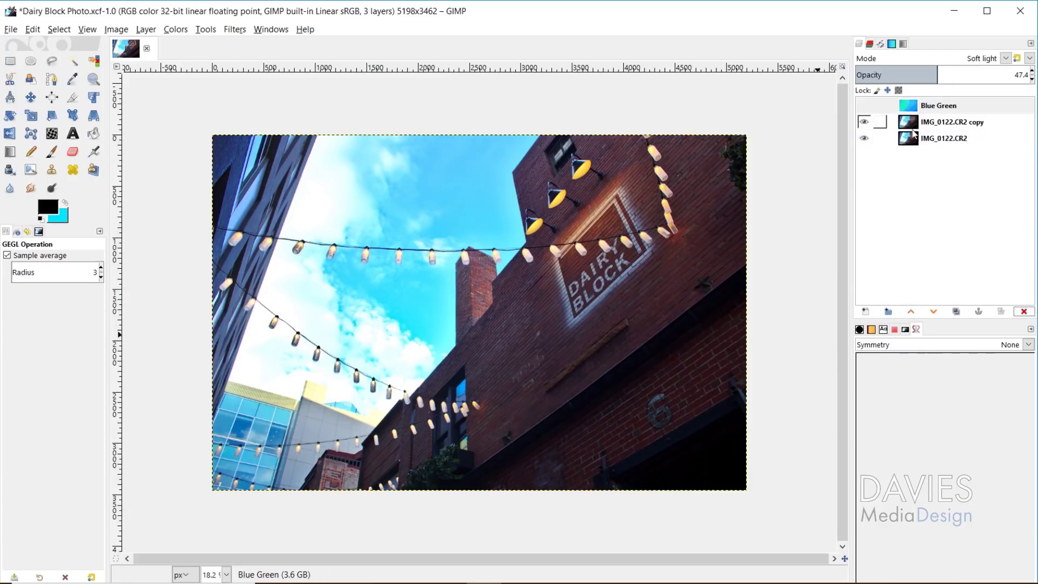
Rename the new photo copy layer to 'Gold'.
click(946, 122)
double_click(952, 122)
text(G)
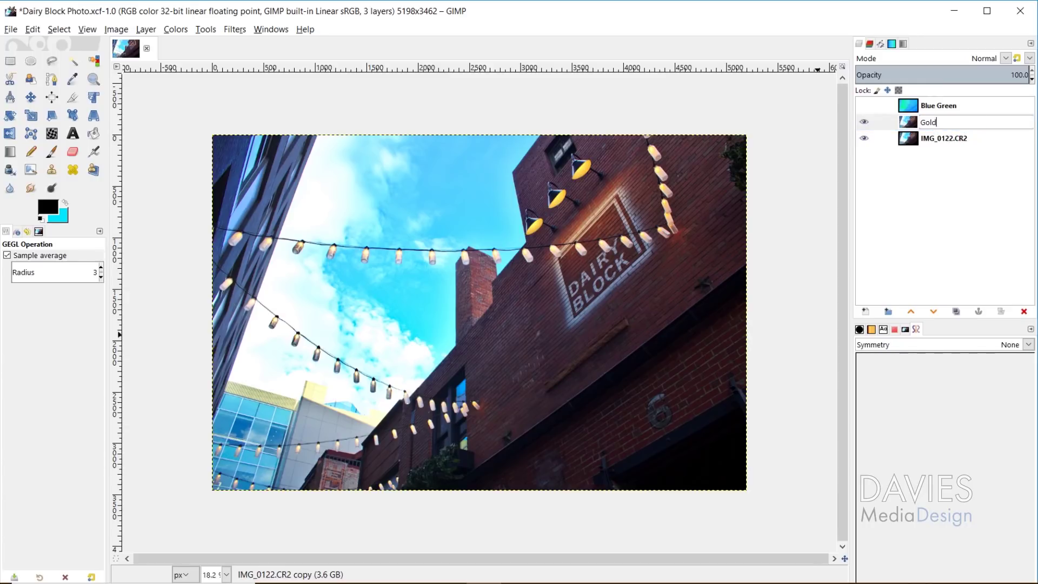
text(old)
key(Return)
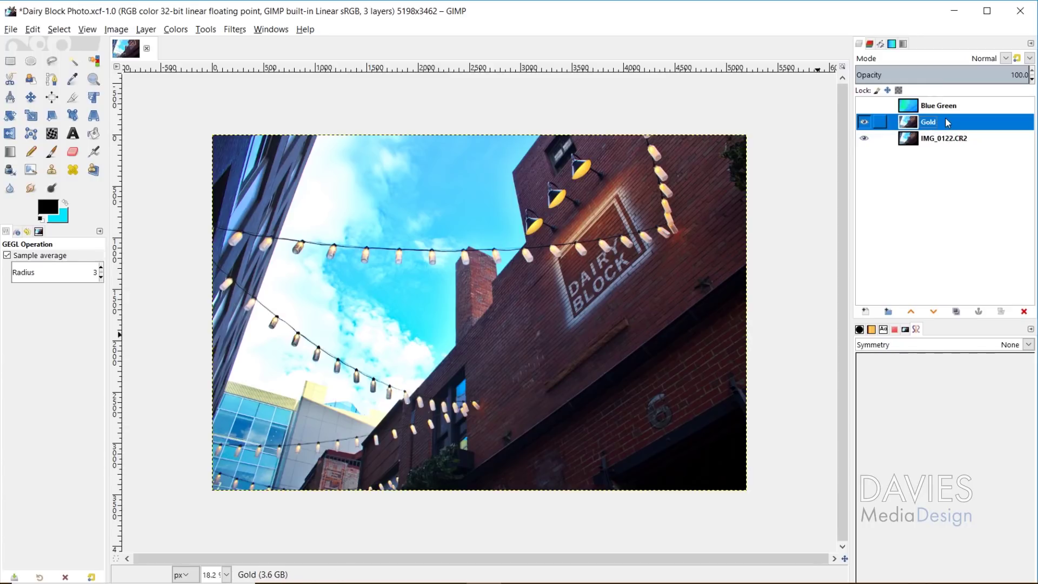
Choose the Golden gradient from the Gradients list.
click(892, 44)
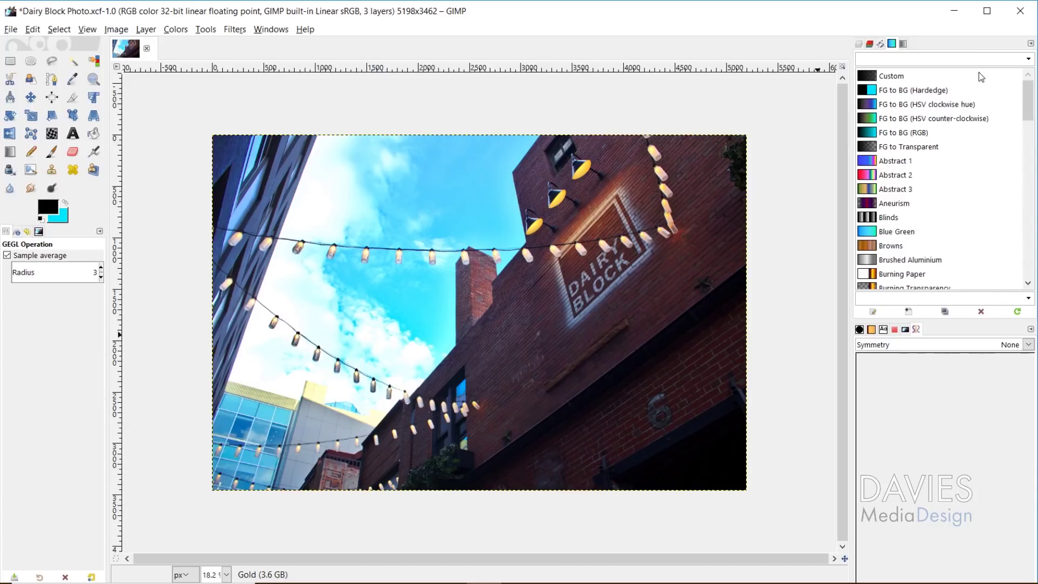
scroll(953, 135, down, 16)
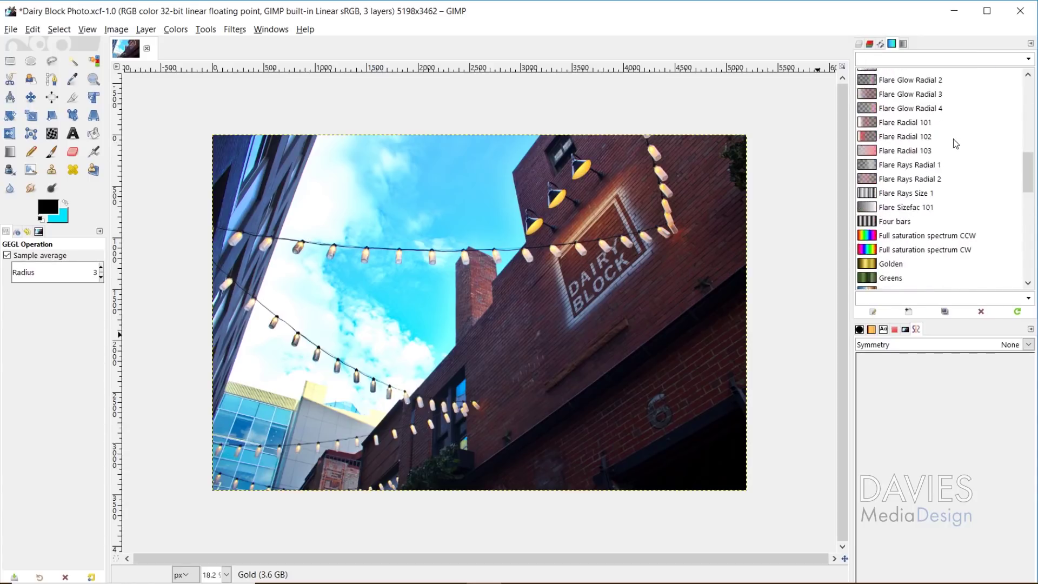
scroll(954, 162, down, 8)
scroll(960, 217, up, 6)
scroll(944, 239, up, 4)
click(889, 135)
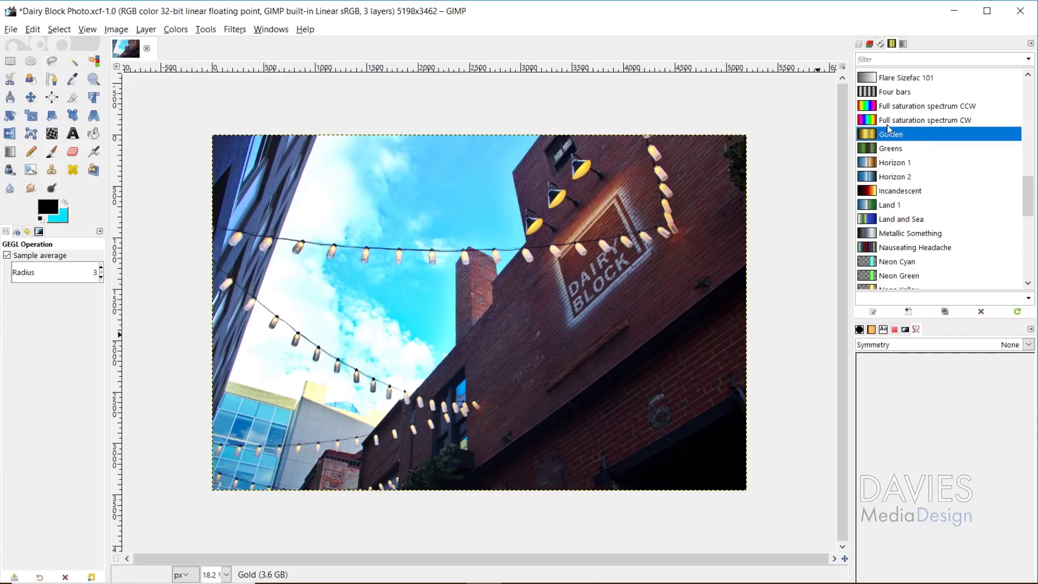
Apply Colors > Map > Gradient Map to the Gold layer using Golden.
click(860, 44)
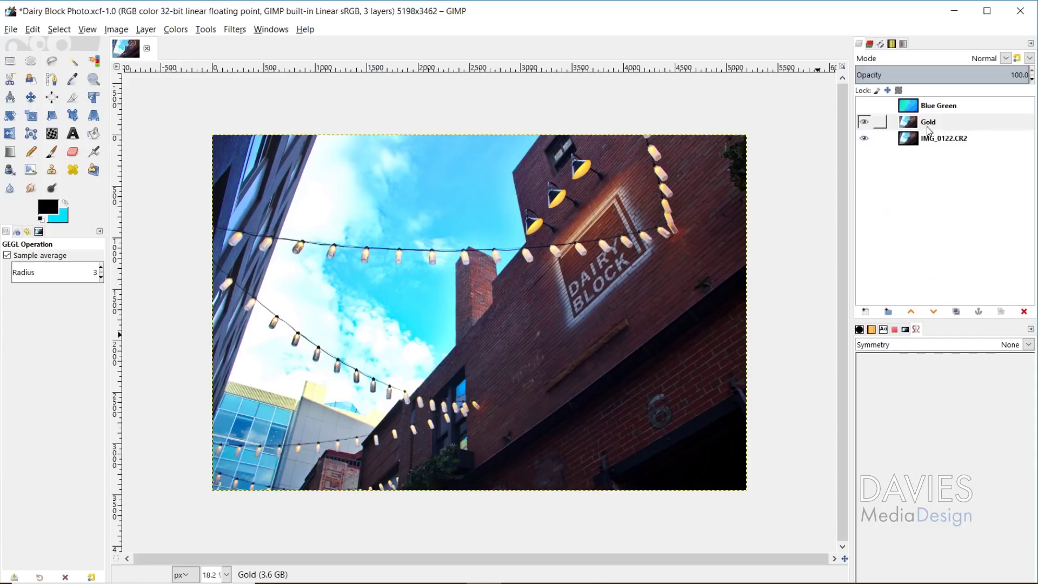
click(928, 128)
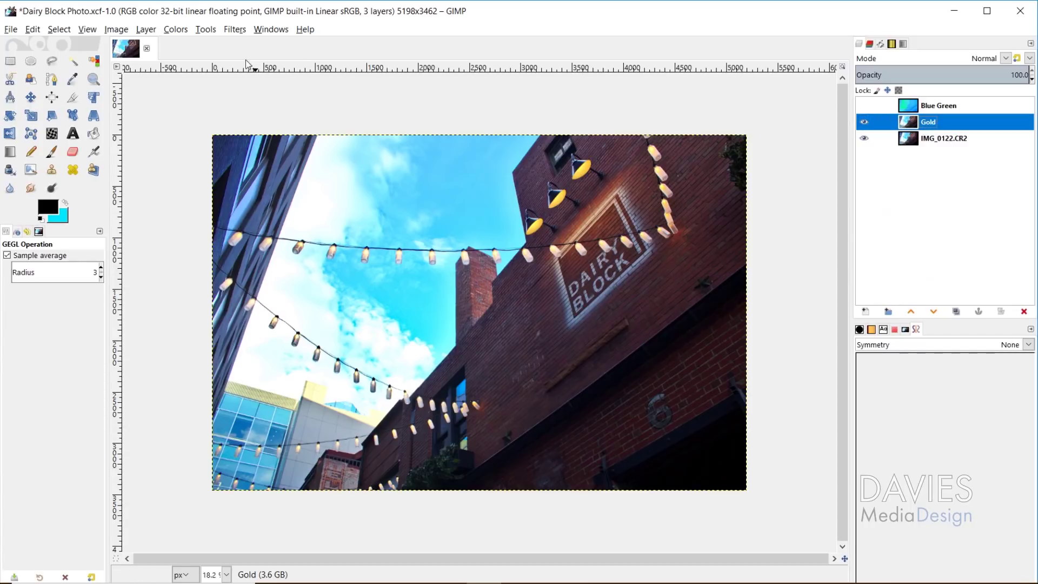
click(176, 29)
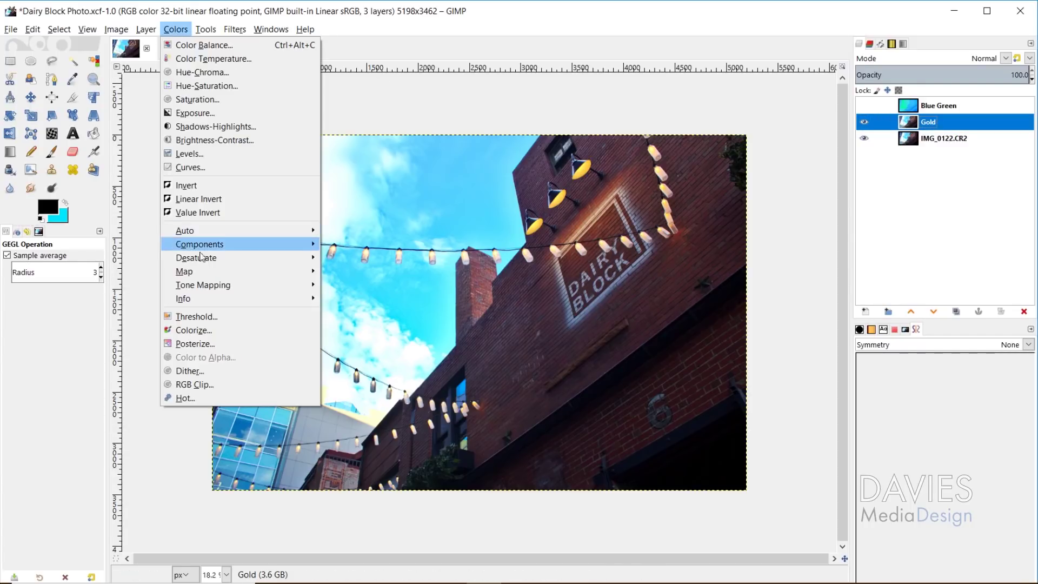
mouse_move(220, 275)
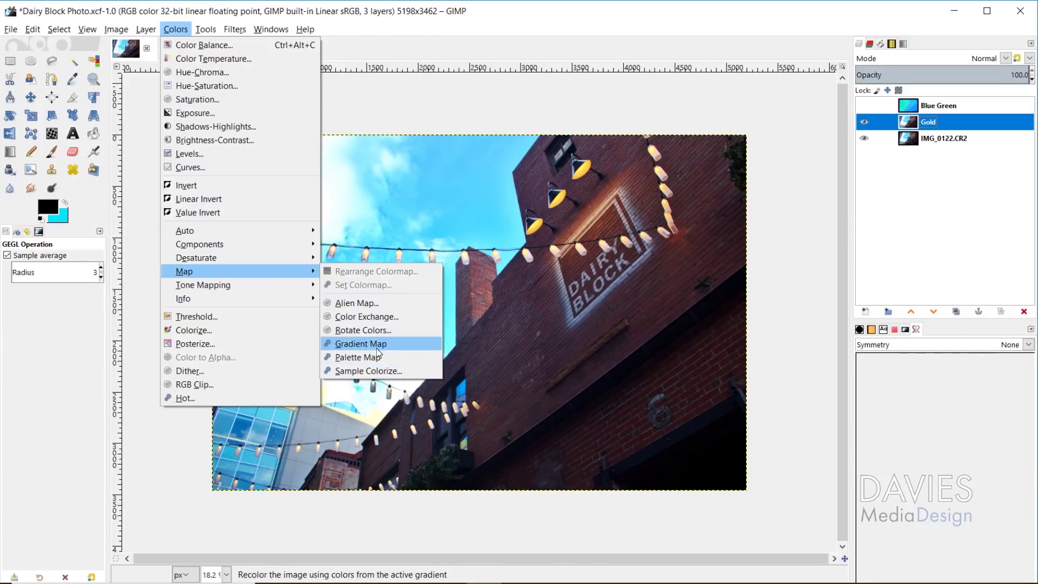
click(361, 344)
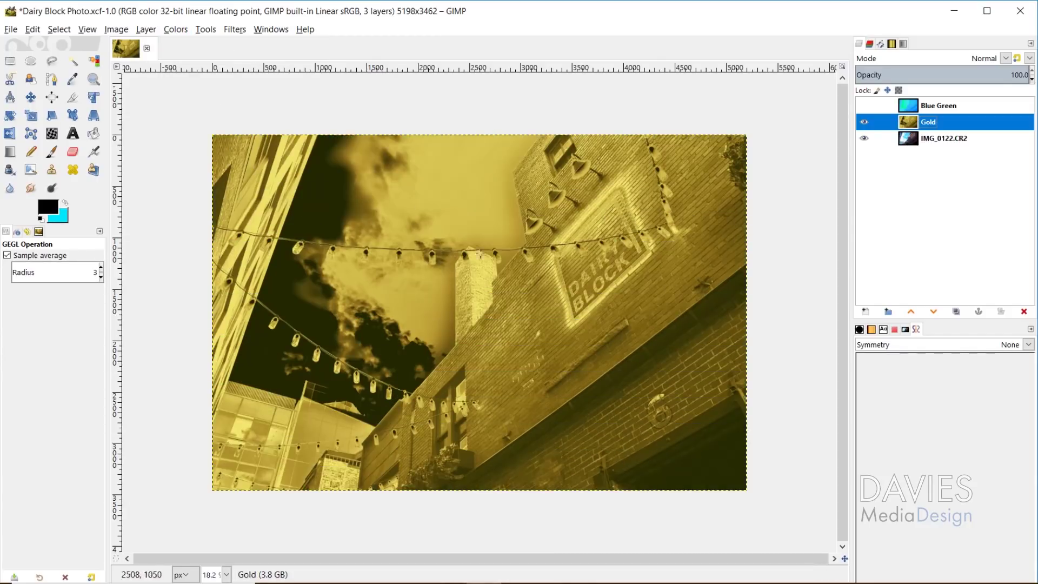
Open the Golden gradient in the Gradient Editor to inspect its colour stops.
click(892, 44)
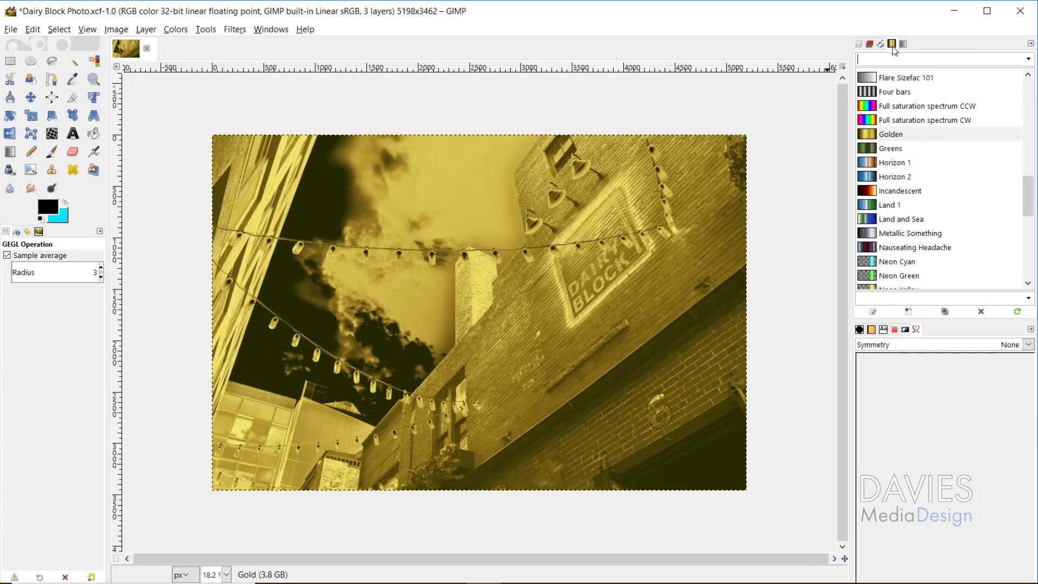
double_click(898, 134)
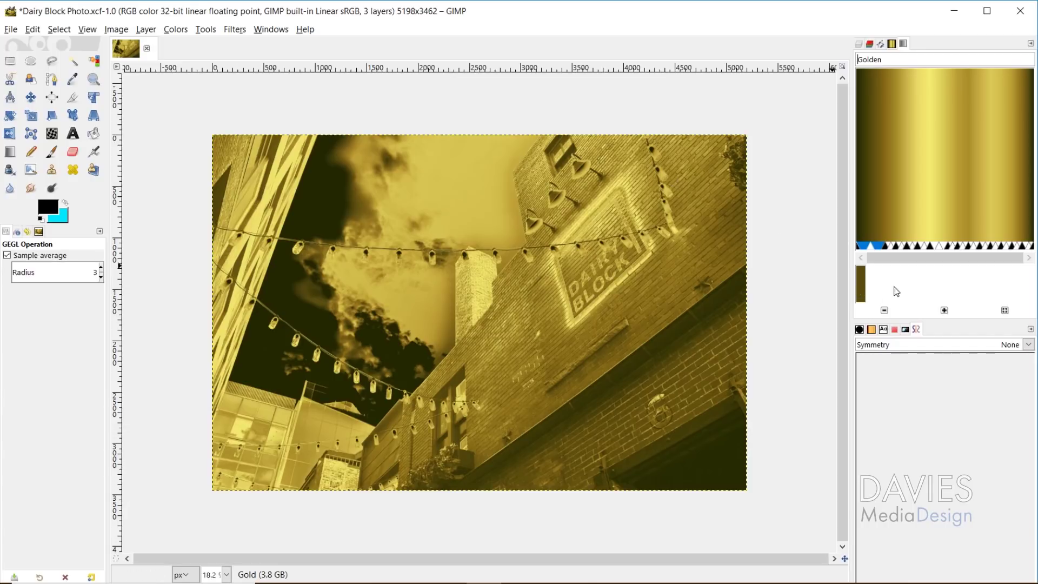
Set the Gold layer to Soft light and lower its opacity to 40.9.
click(859, 44)
click(910, 125)
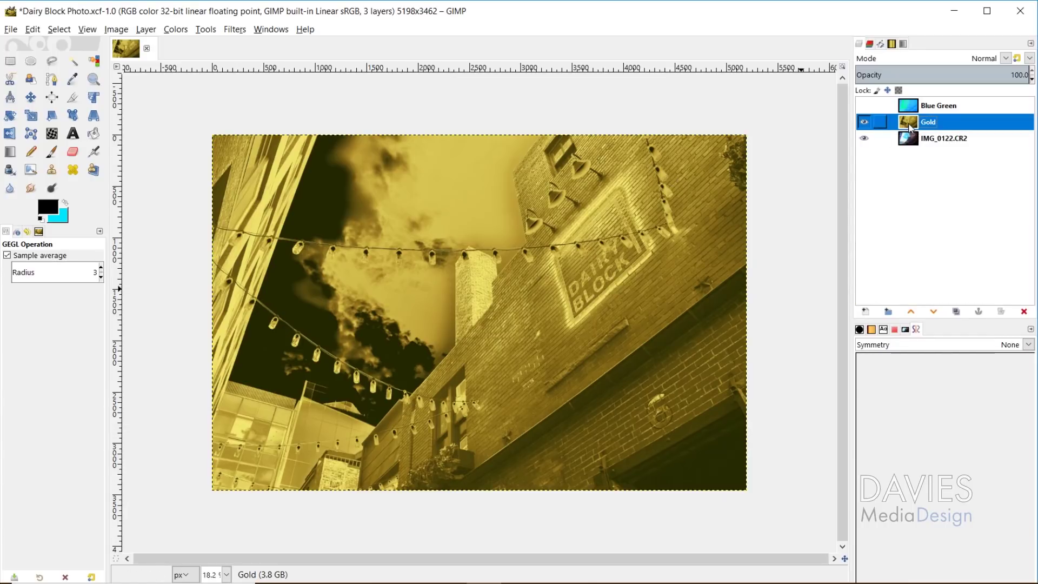
click(1006, 58)
click(912, 352)
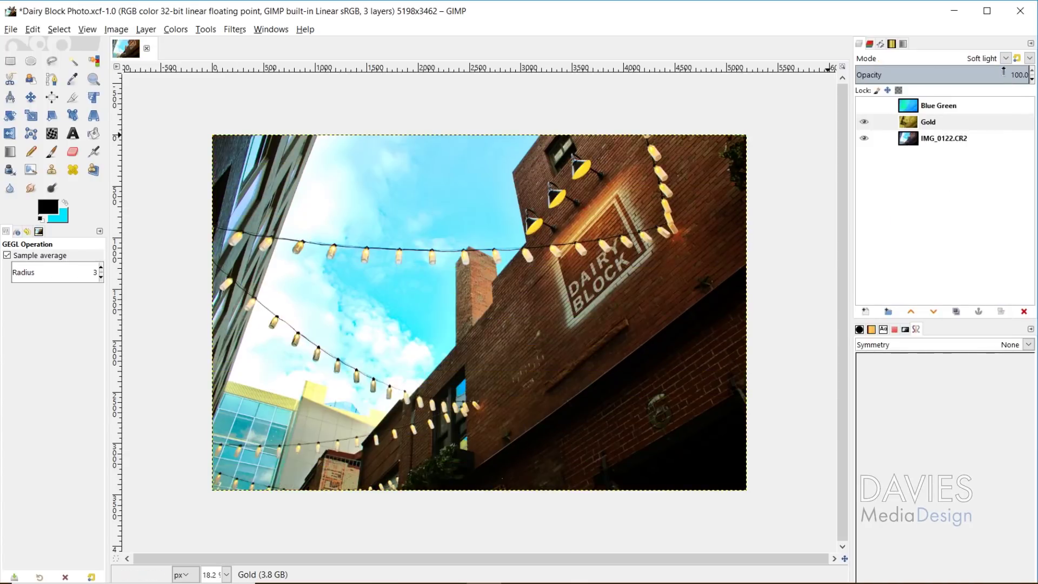
drag(1000, 75, 927, 74)
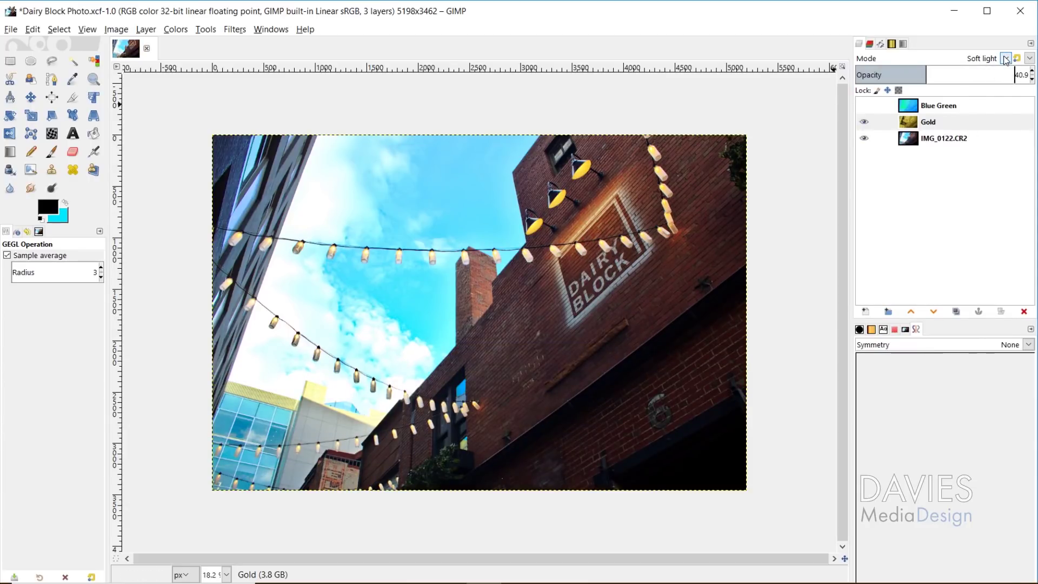
Try Multiply and Overlay on the Gold layer, then settle on Linear light.
click(984, 58)
click(899, 287)
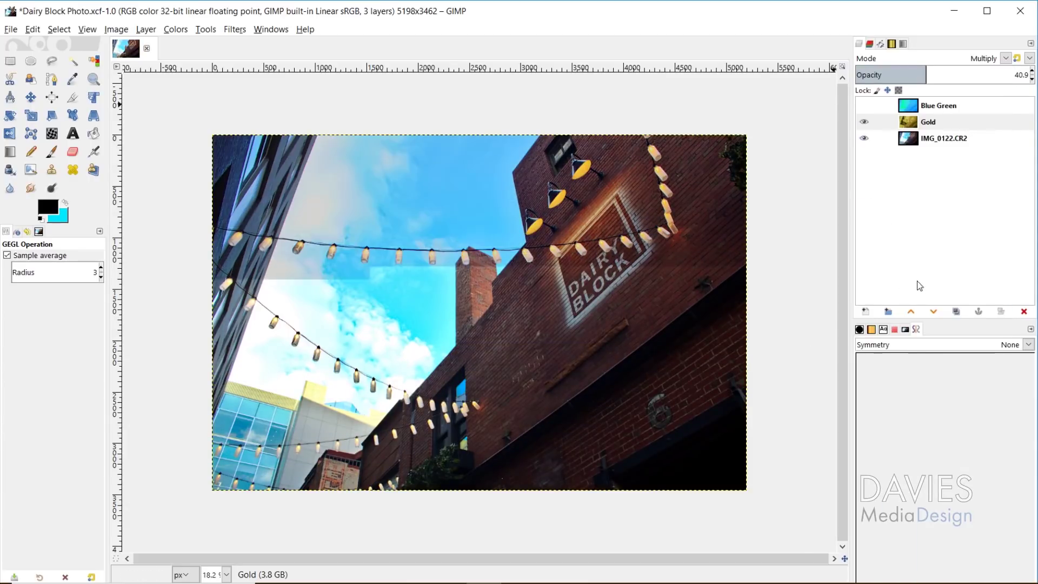
click(1006, 58)
click(913, 333)
click(1006, 58)
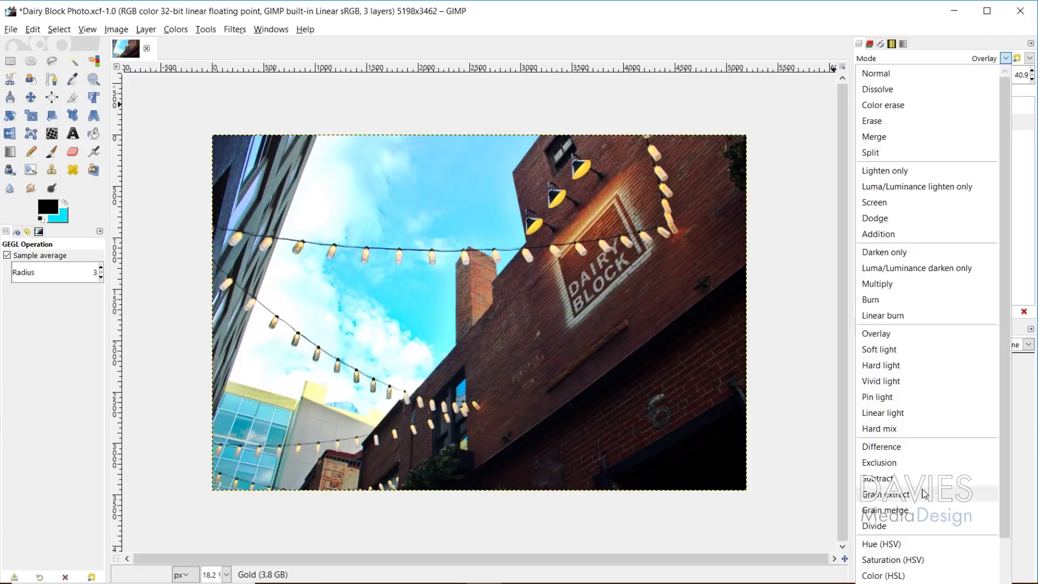
click(905, 413)
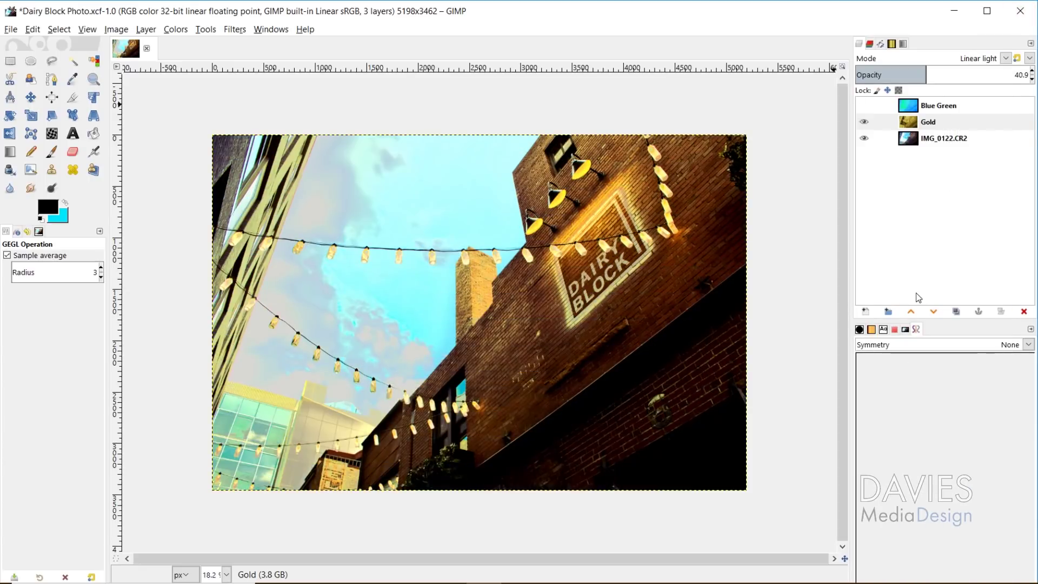
click(906, 123)
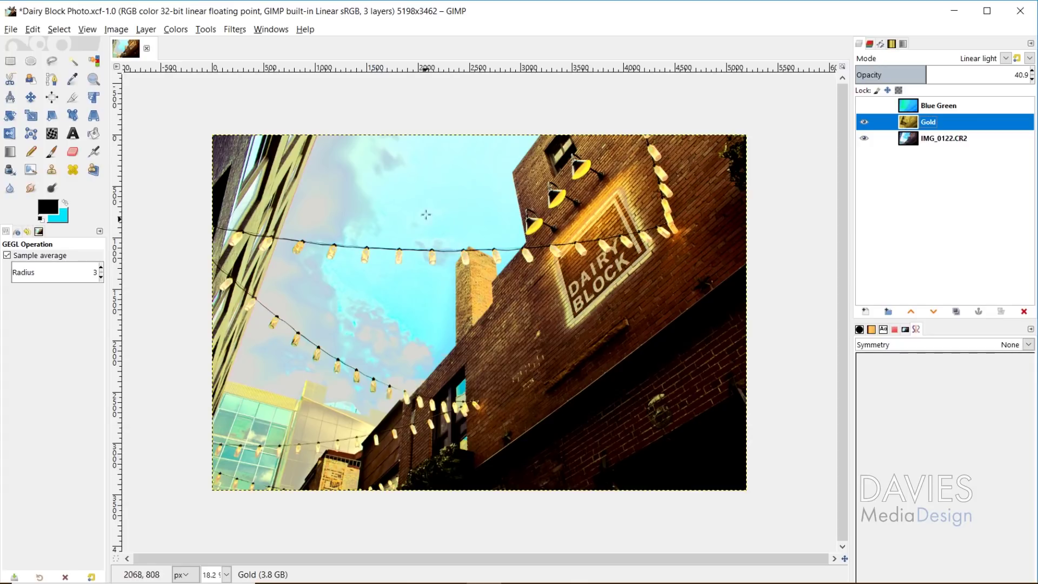
Set the Gold layer to Soft light mode at 45.1% opacity.
click(977, 60)
click(895, 349)
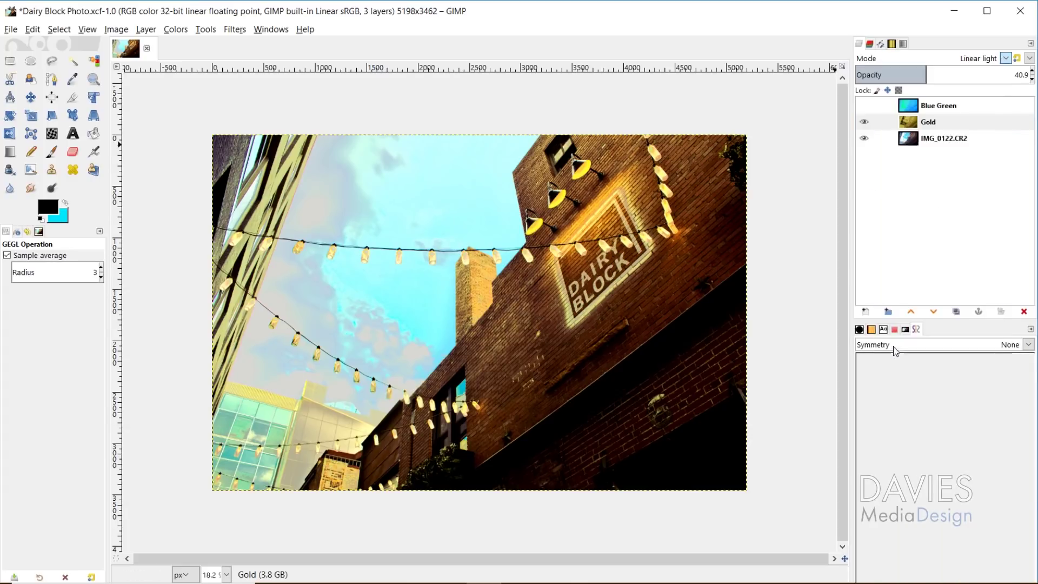
drag(926, 74, 934, 74)
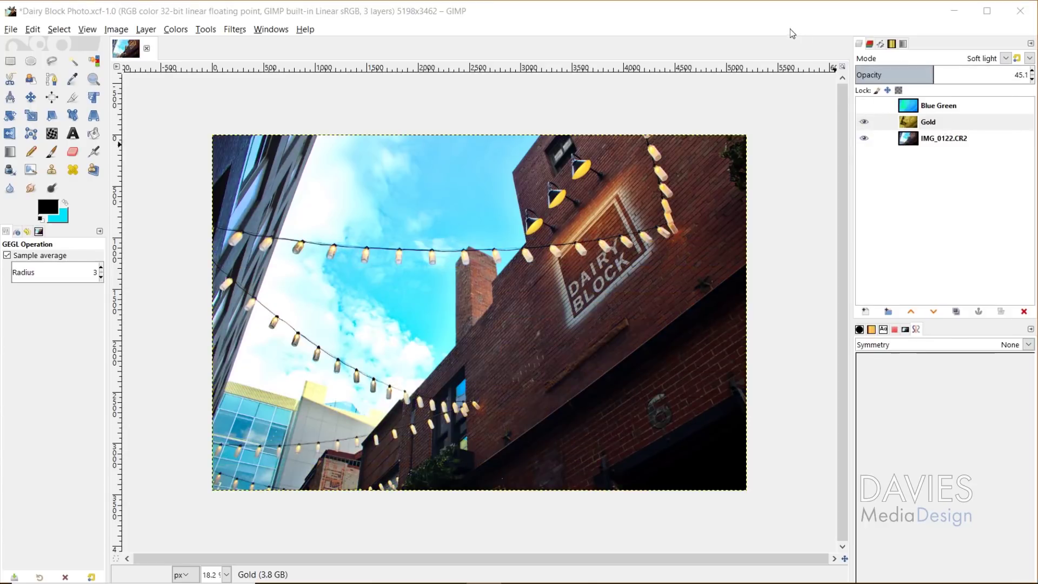
Toggle the Gold layer's visibility off and on to compare before and after.
click(864, 123)
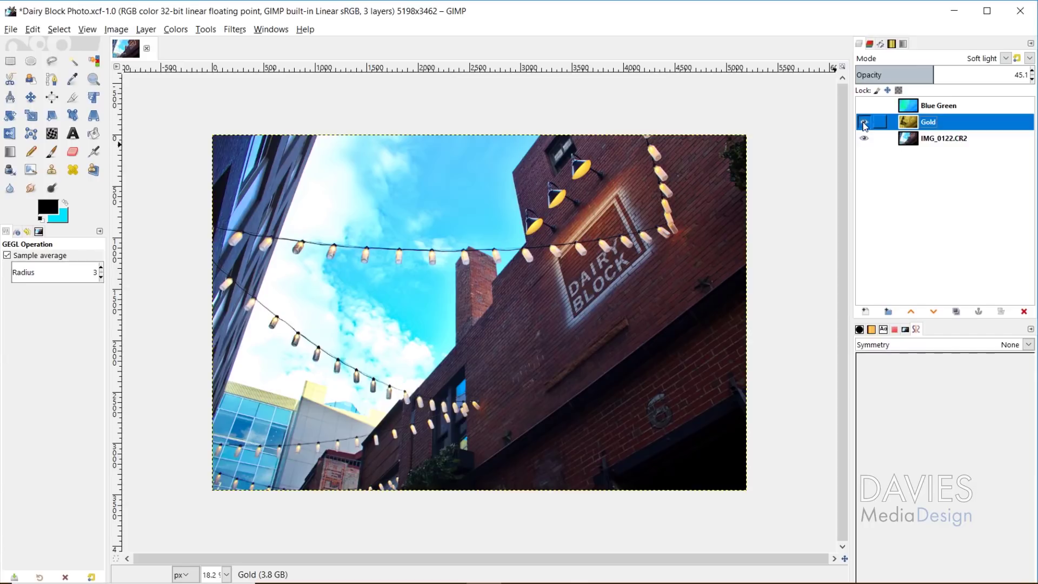
click(863, 124)
click(863, 124)
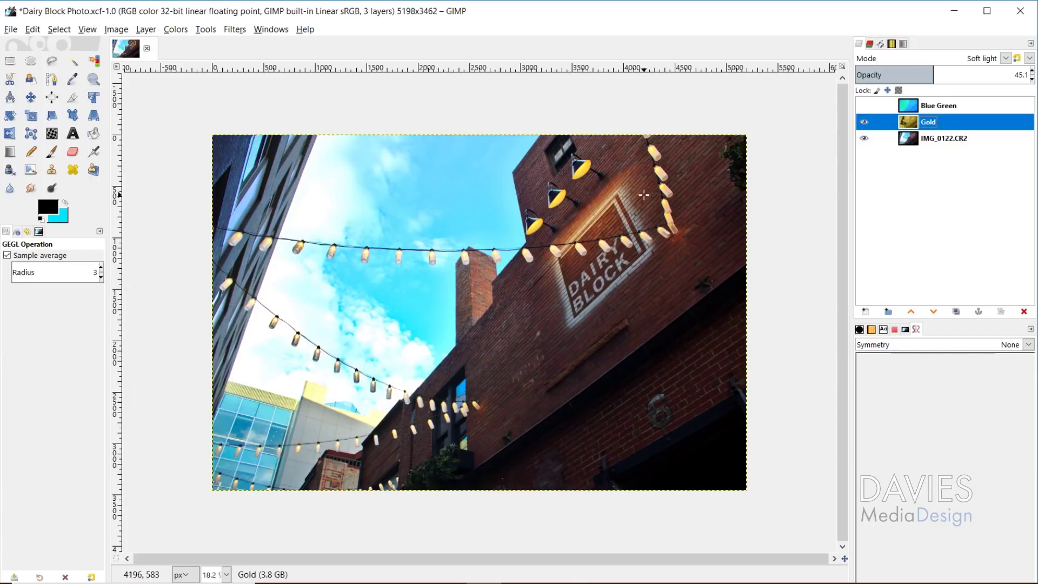
click(865, 125)
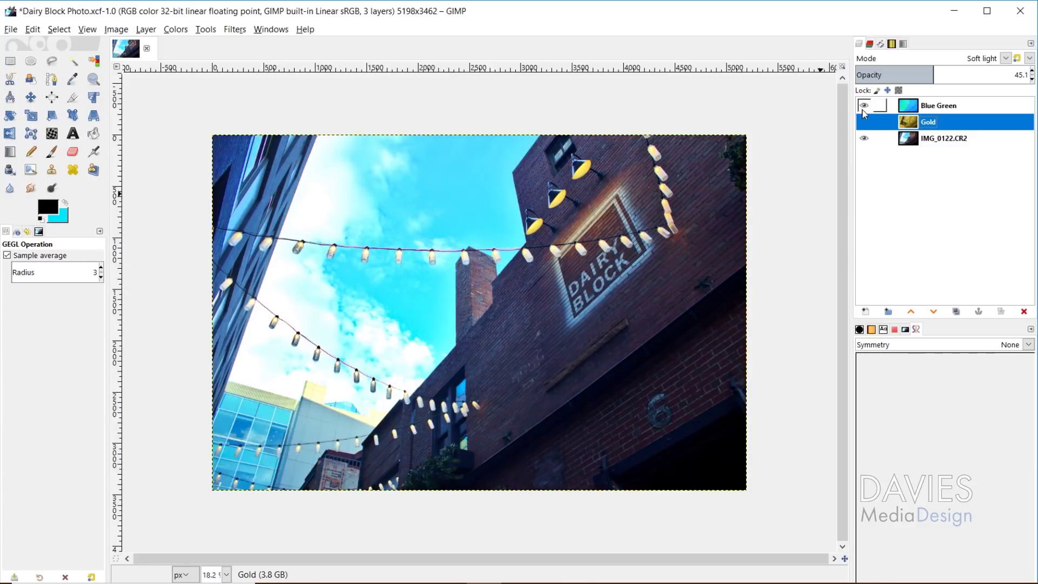
click(866, 124)
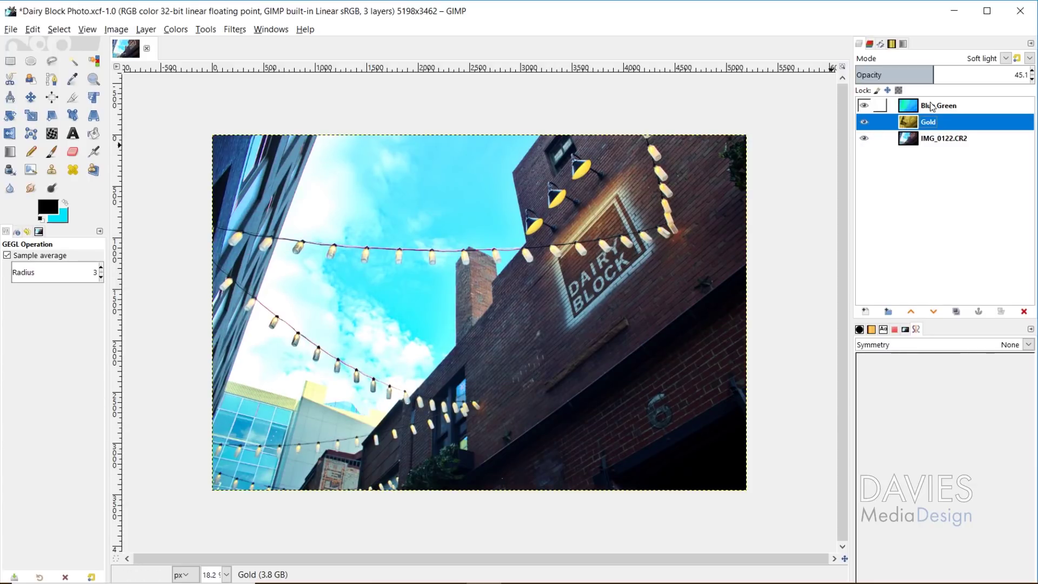
Select the IMG_0122.CR2 photo layer and hide the Blue Green and Gold layers.
click(913, 137)
key(m)
shift+click(864, 138)
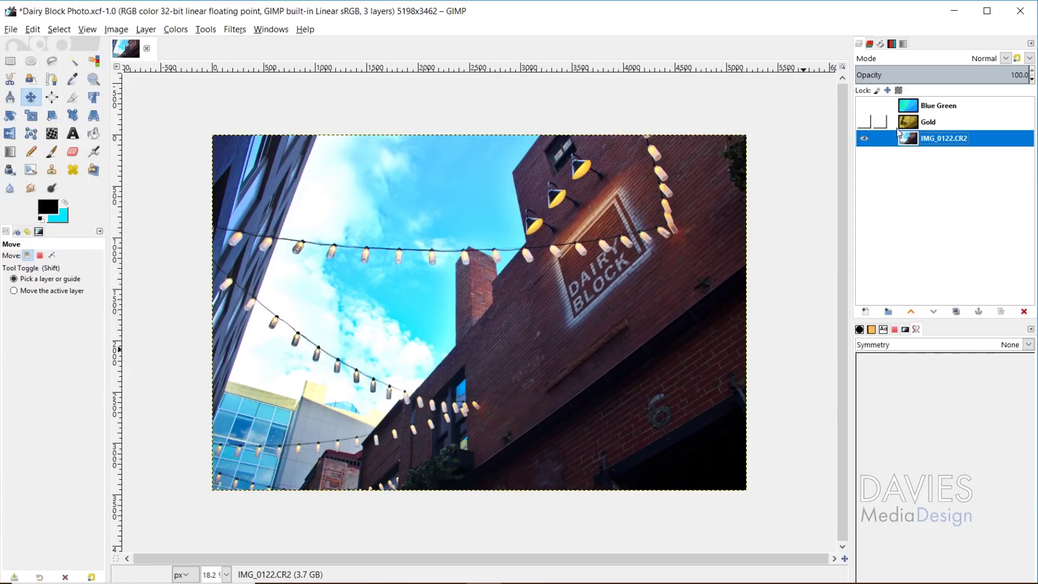
Duplicate the original photo layer and rename the copy 'Custom'.
click(954, 312)
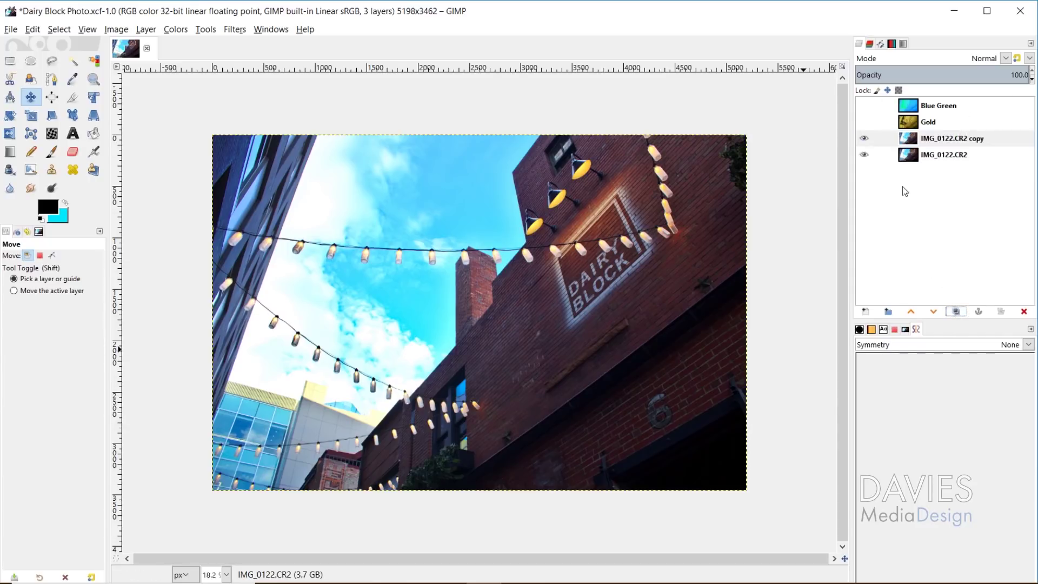
double_click(952, 138)
text(Custom)
key(Return)
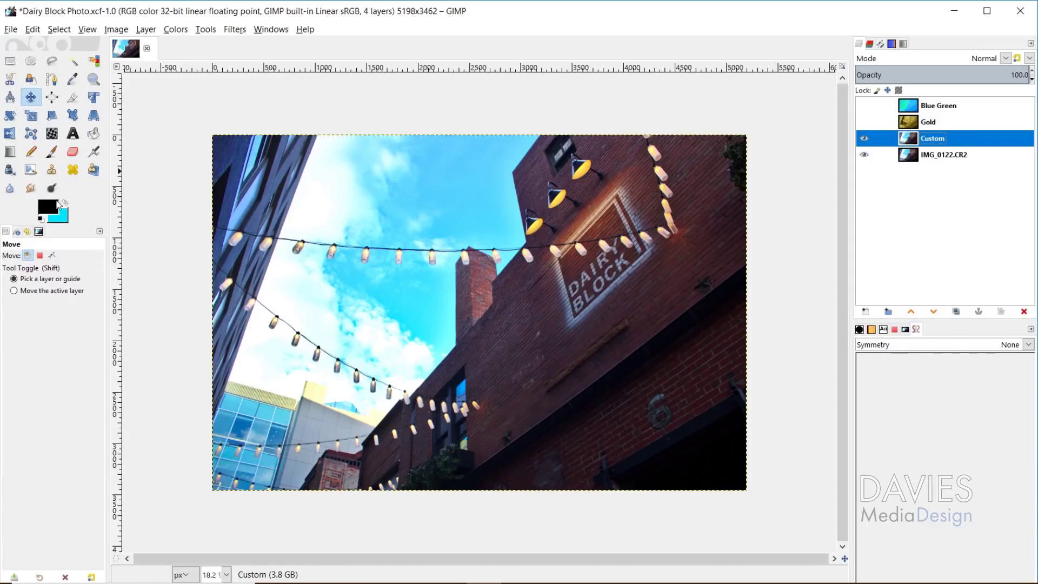
Pick the Gradient tool with the FG to BG (RGB) gradient.
click(10, 151)
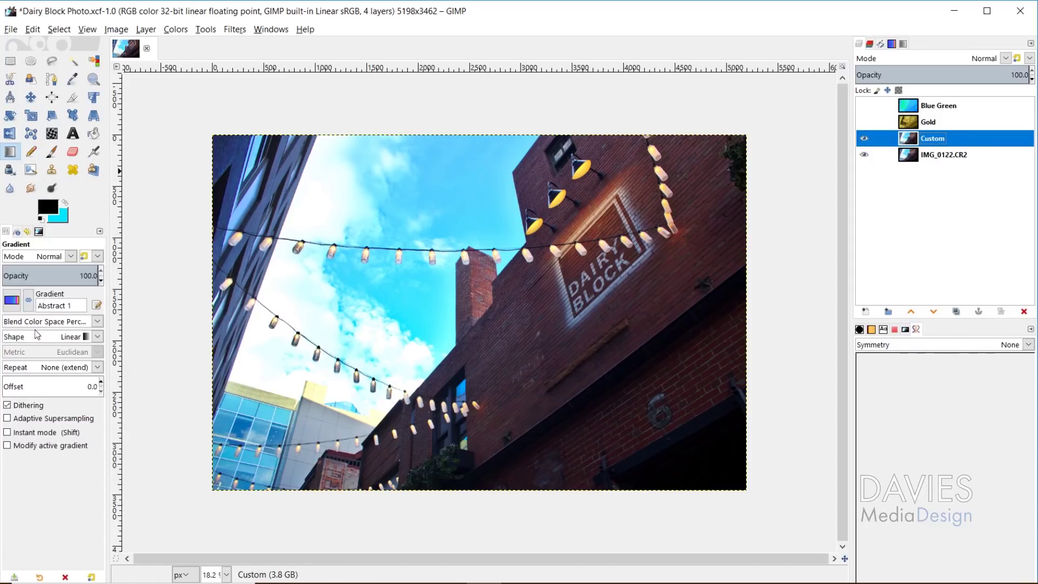
click(12, 300)
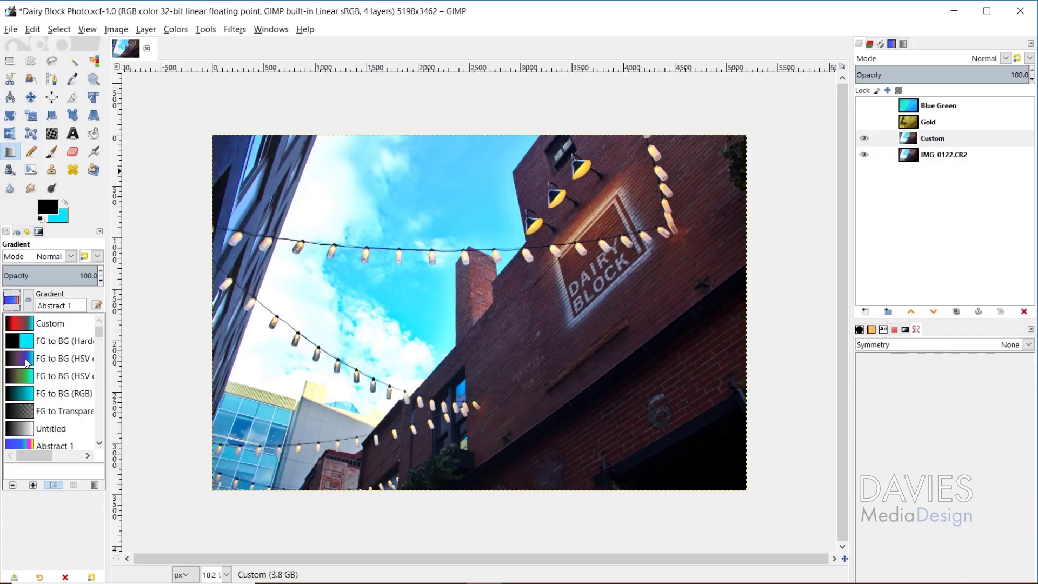
click(16, 394)
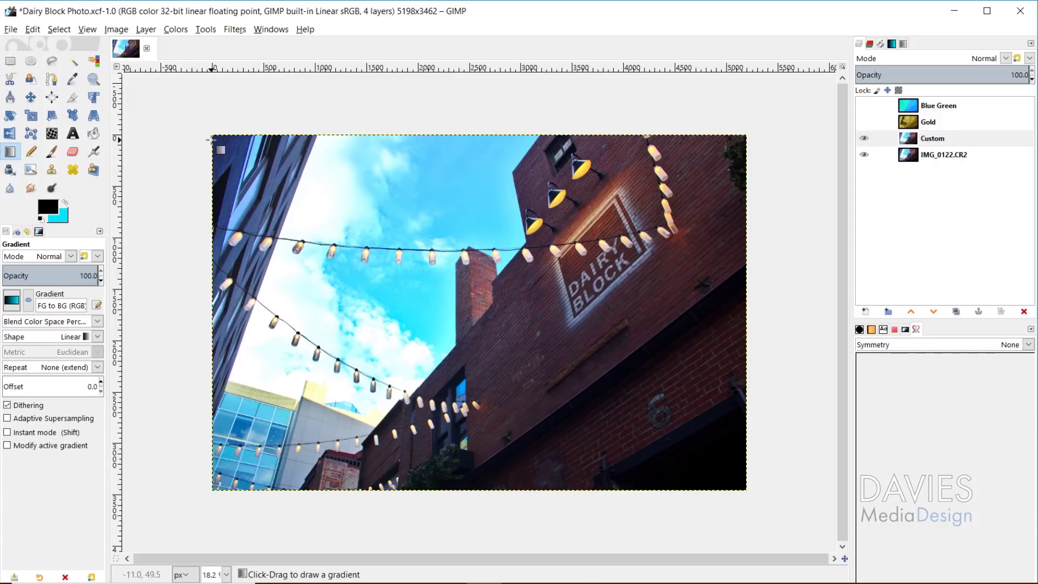
Draw a radial gradient on the Custom layer, centred on the middle of the photo.
drag(213, 138, 597, 409)
drag(640, 438, 744, 486)
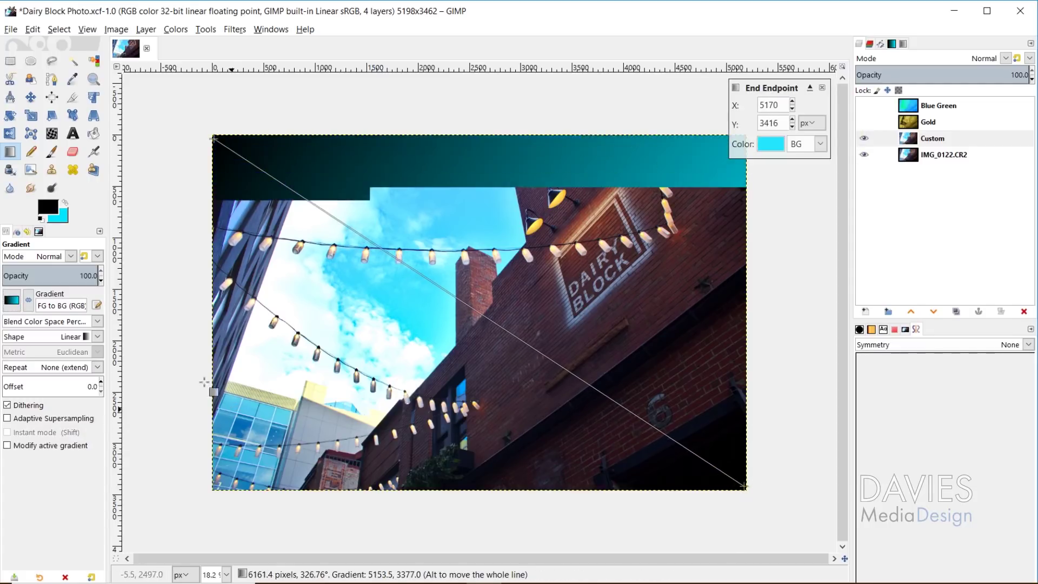
click(98, 336)
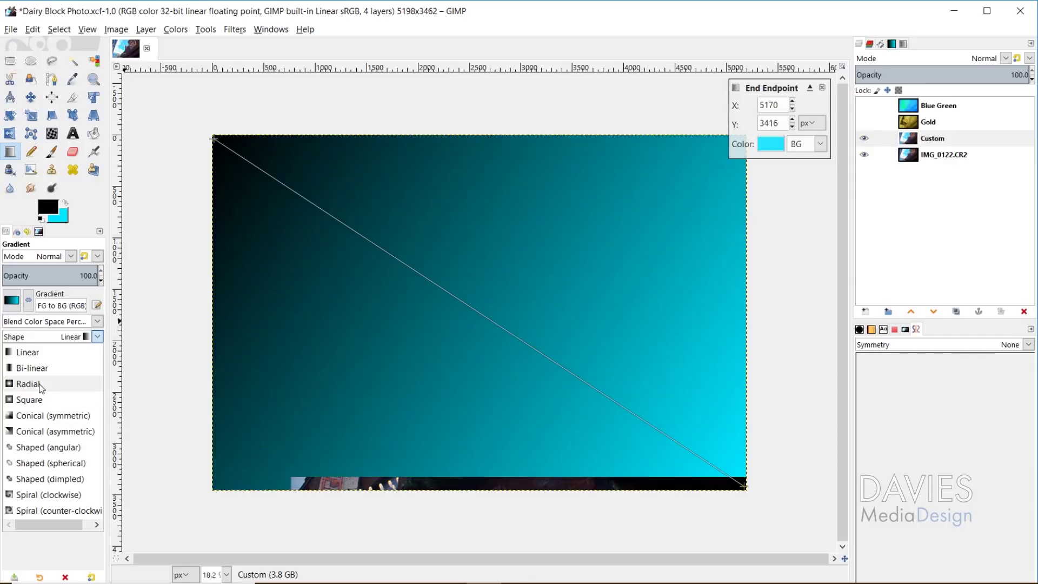
click(22, 383)
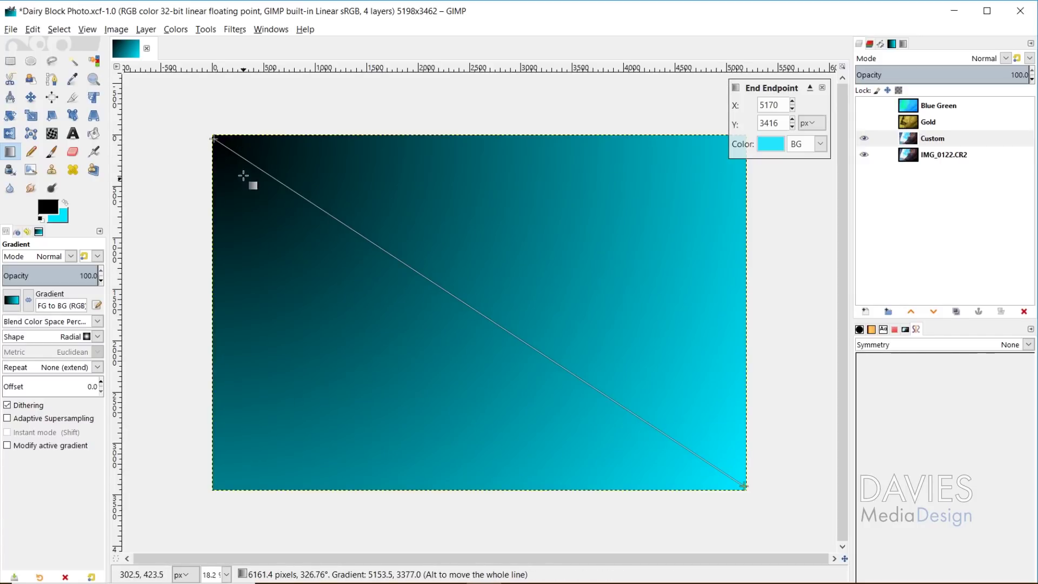
drag(214, 139, 494, 304)
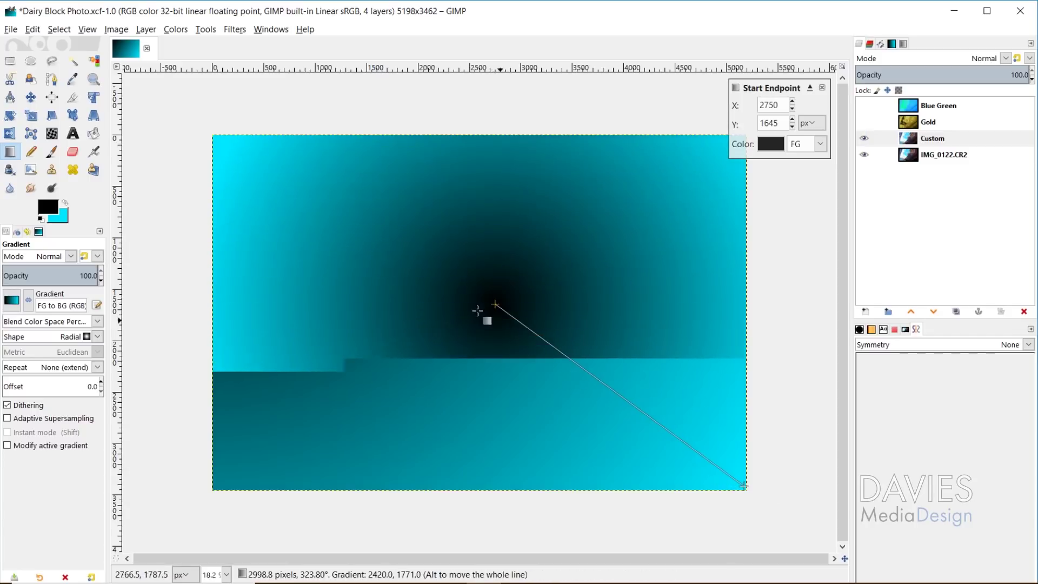
drag(495, 303, 489, 304)
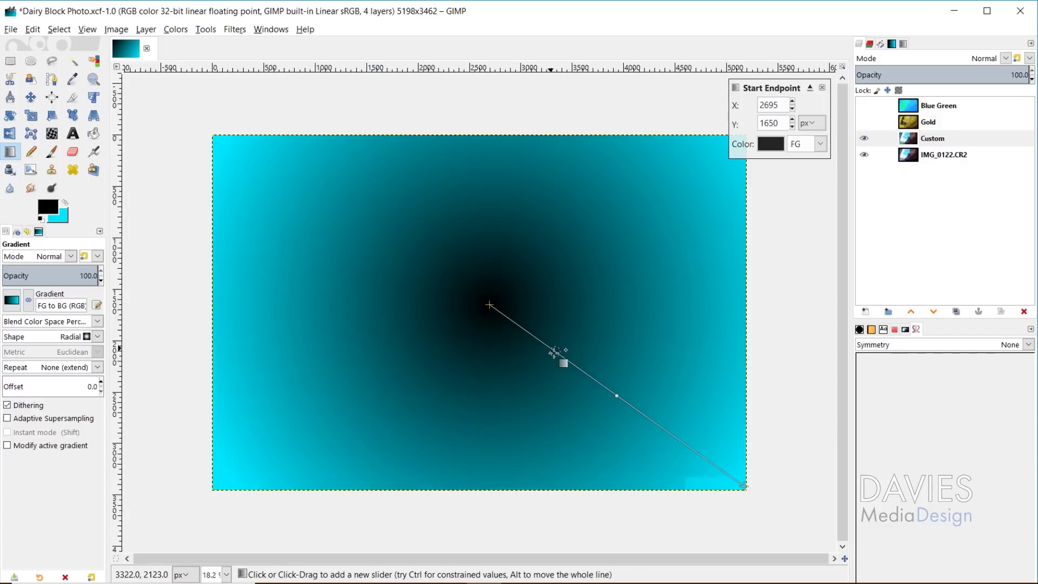
Add a gradient stop and colour it dark red.
click(552, 350)
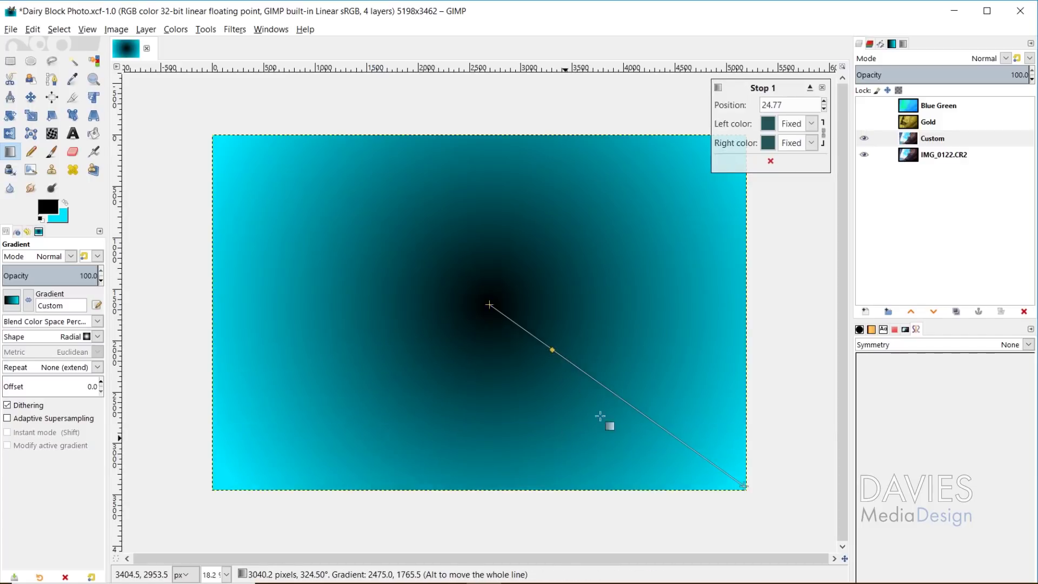
click(767, 124)
click(786, 205)
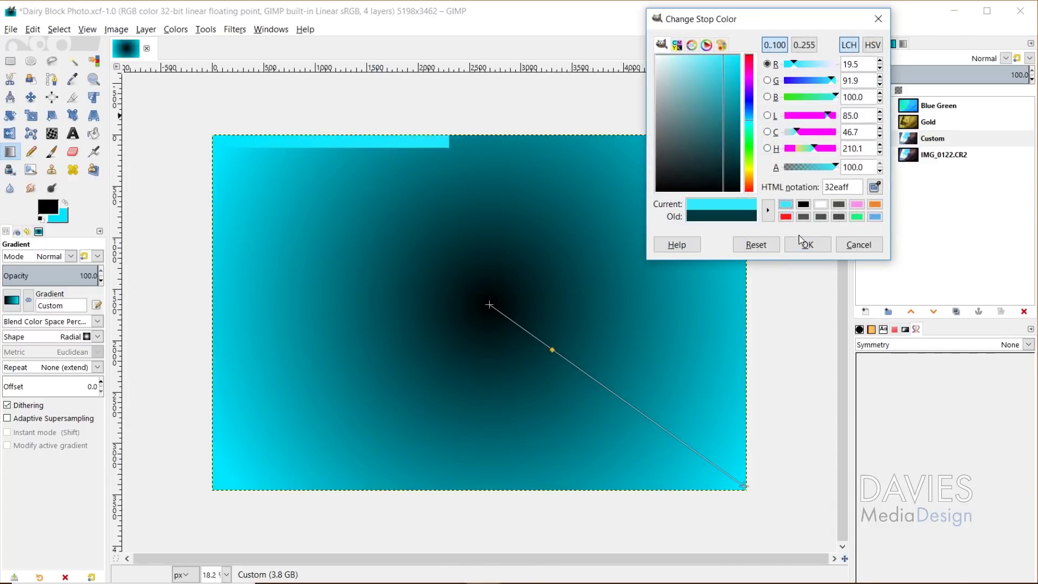
click(787, 217)
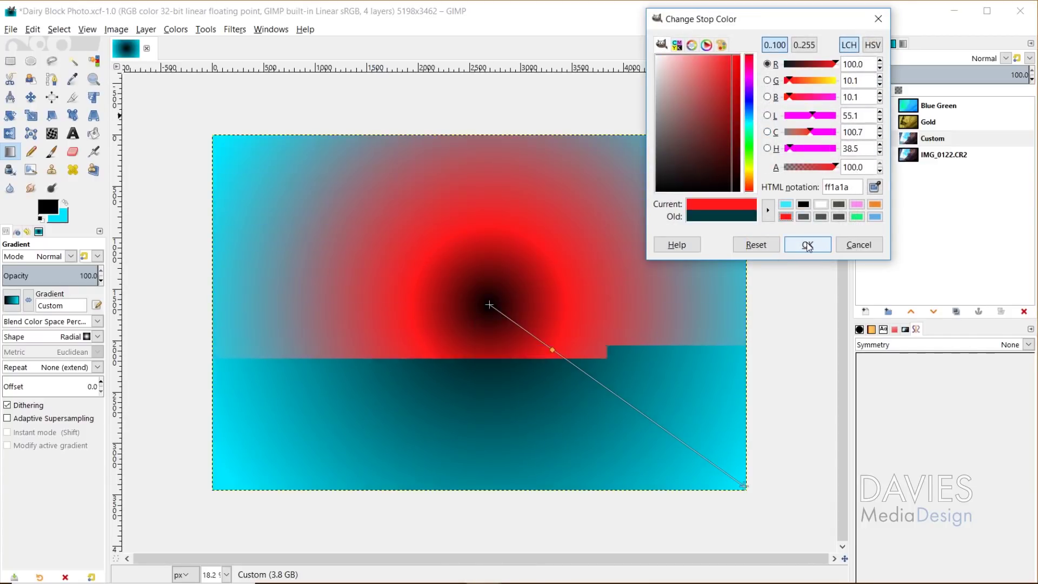
click(806, 246)
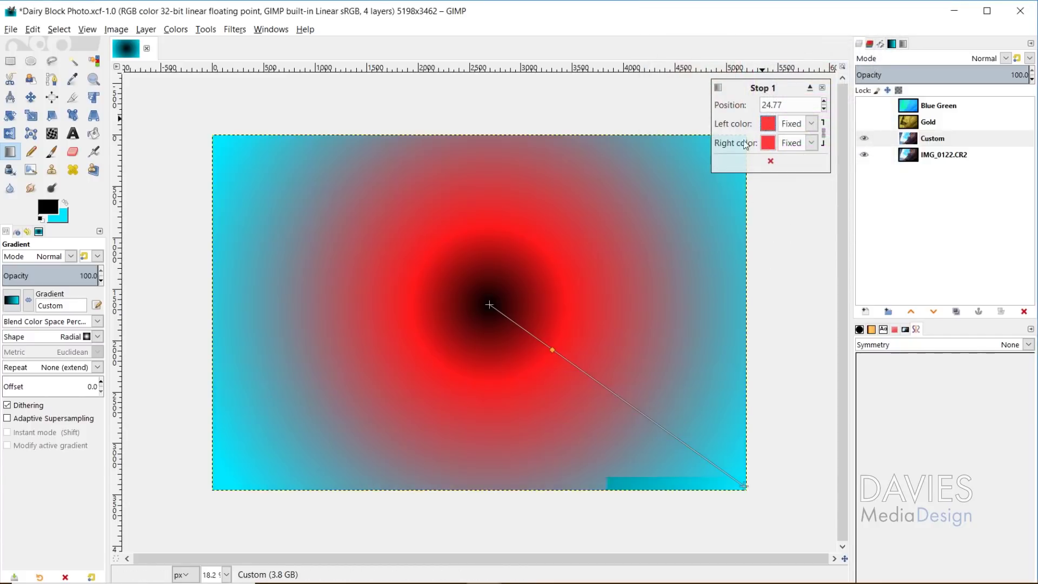
click(768, 124)
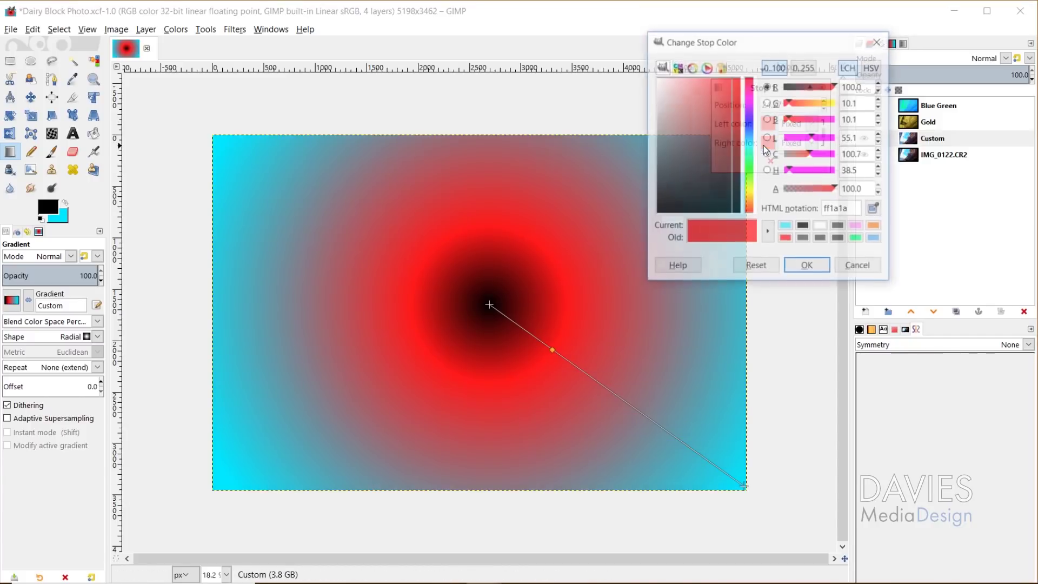
drag(737, 134, 721, 109)
click(803, 267)
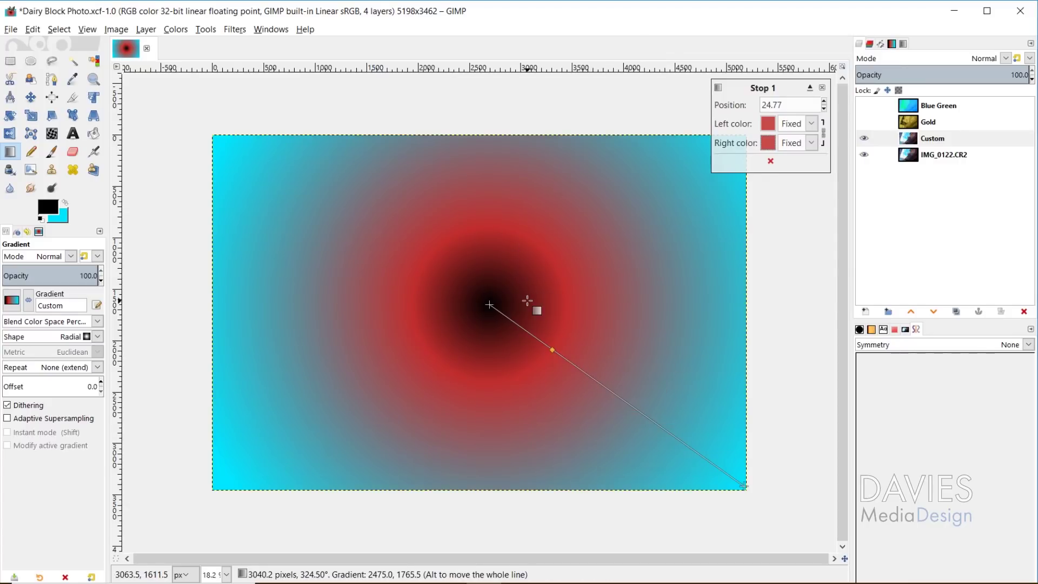
Add a second, pink stop near the outer end and commit the gradient.
click(695, 451)
click(769, 127)
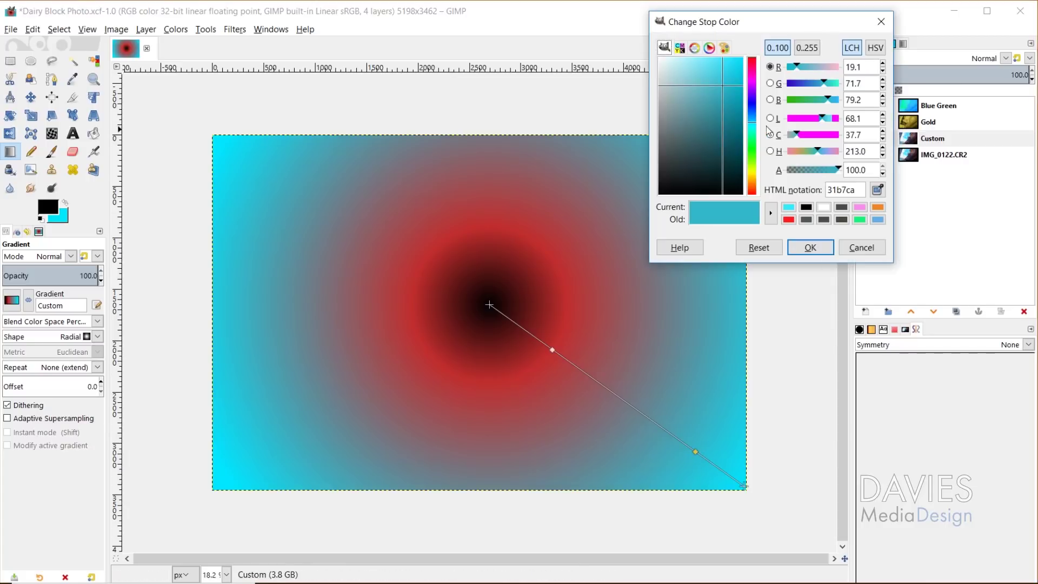
click(860, 207)
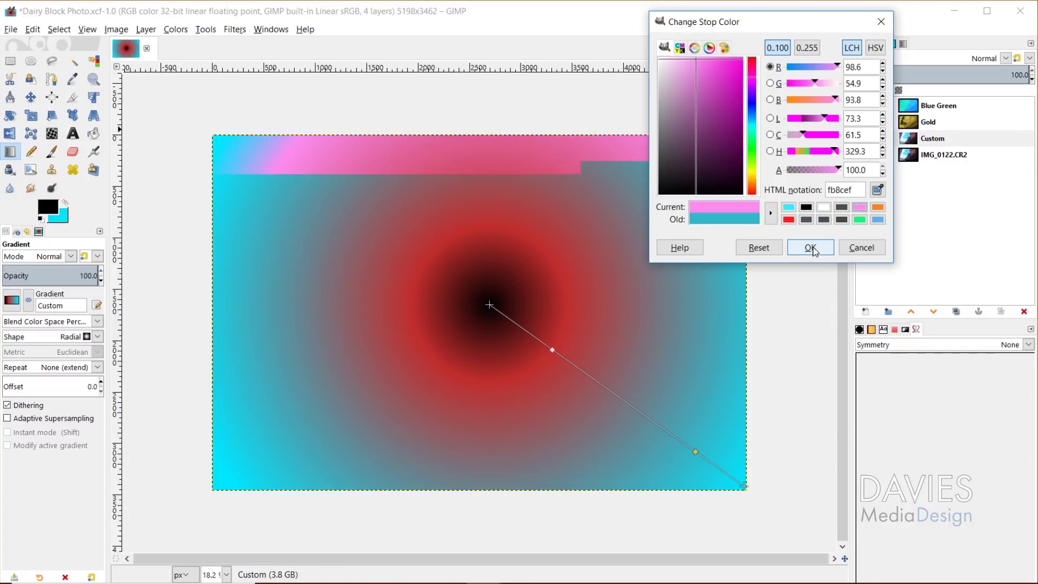
click(810, 247)
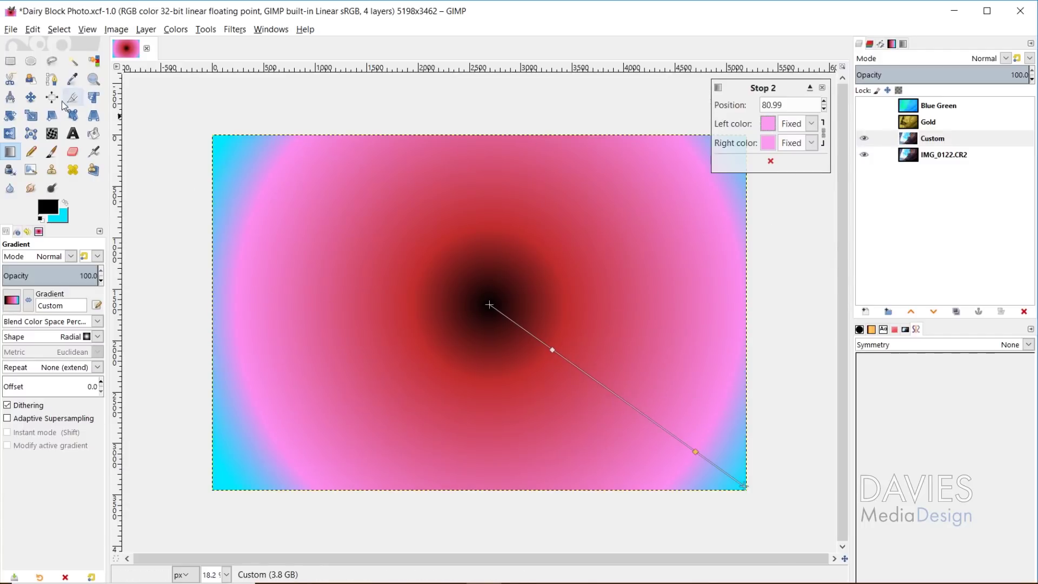
click(30, 97)
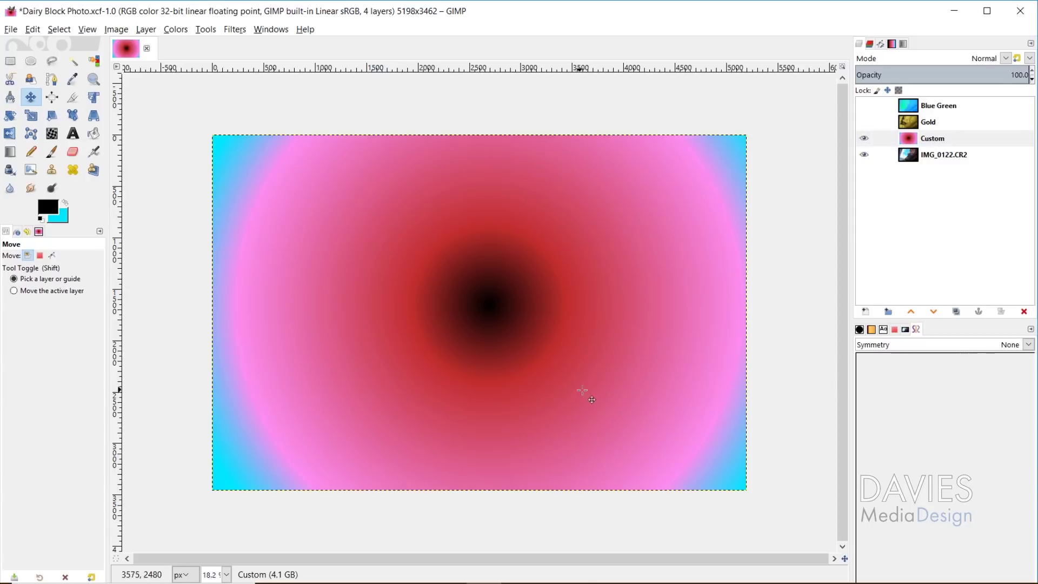
Undo the gradient fill and make Custom the active gradient.
key(ctrl+z)
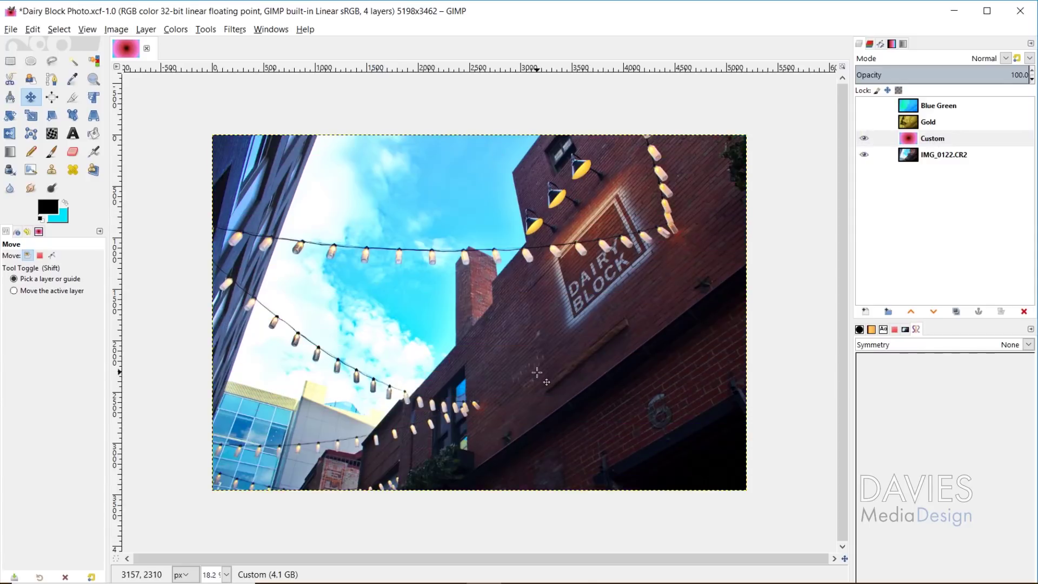
click(892, 44)
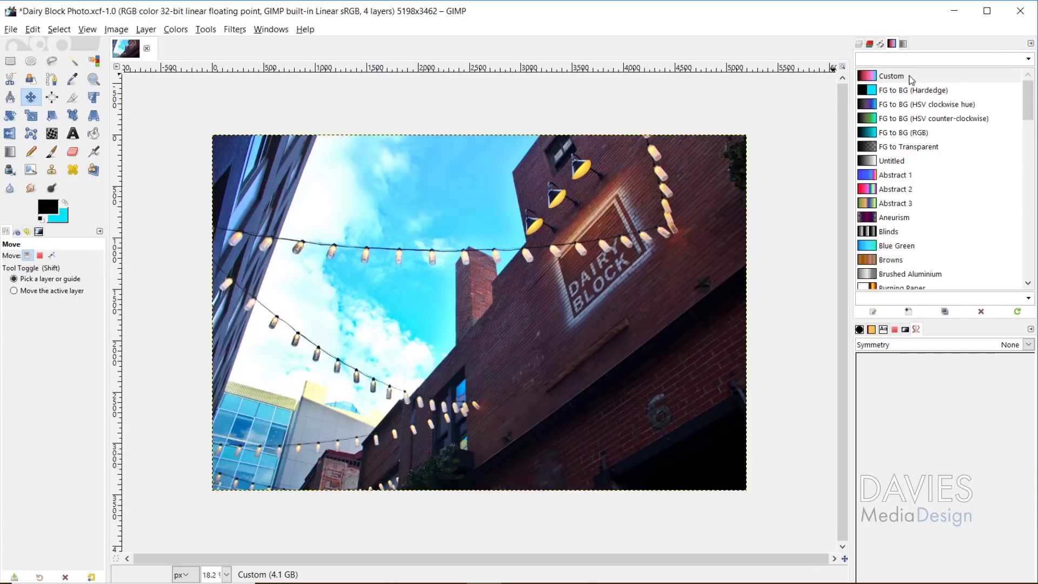
click(872, 81)
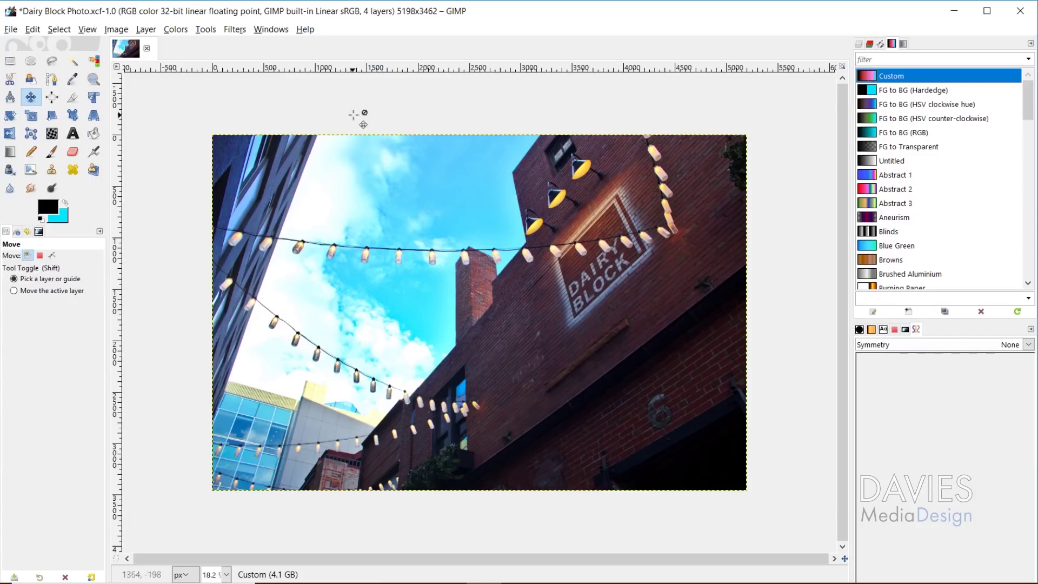
Apply Colors > Map > Gradient Map to the Custom layer.
click(859, 46)
click(926, 138)
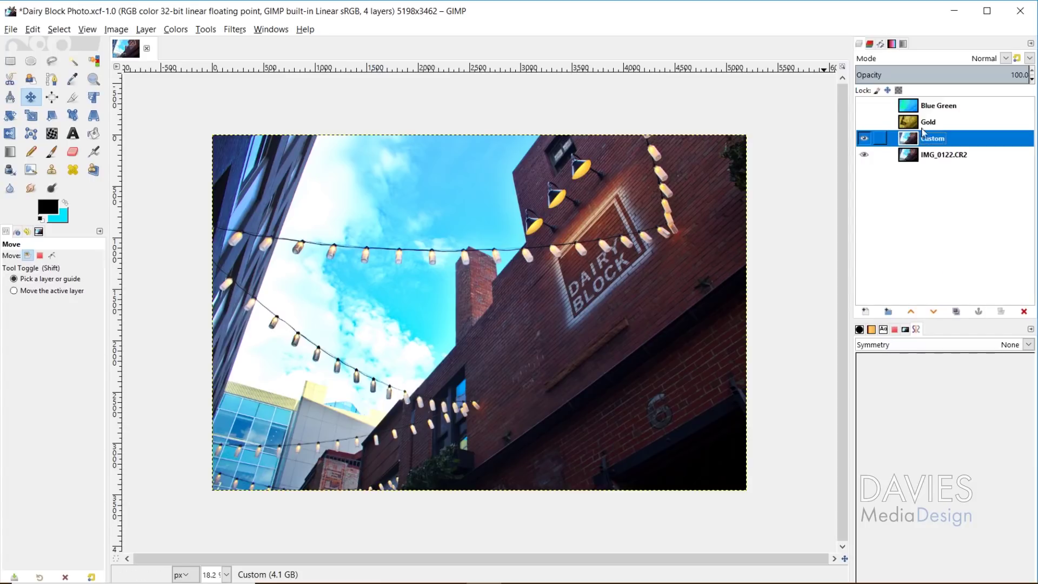
click(179, 29)
mouse_move(241, 272)
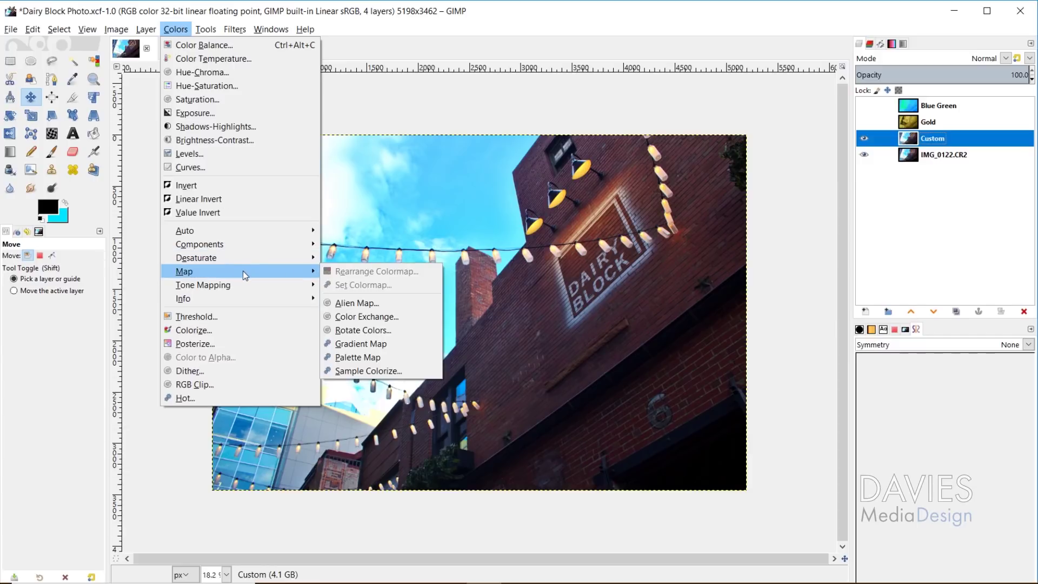
click(361, 344)
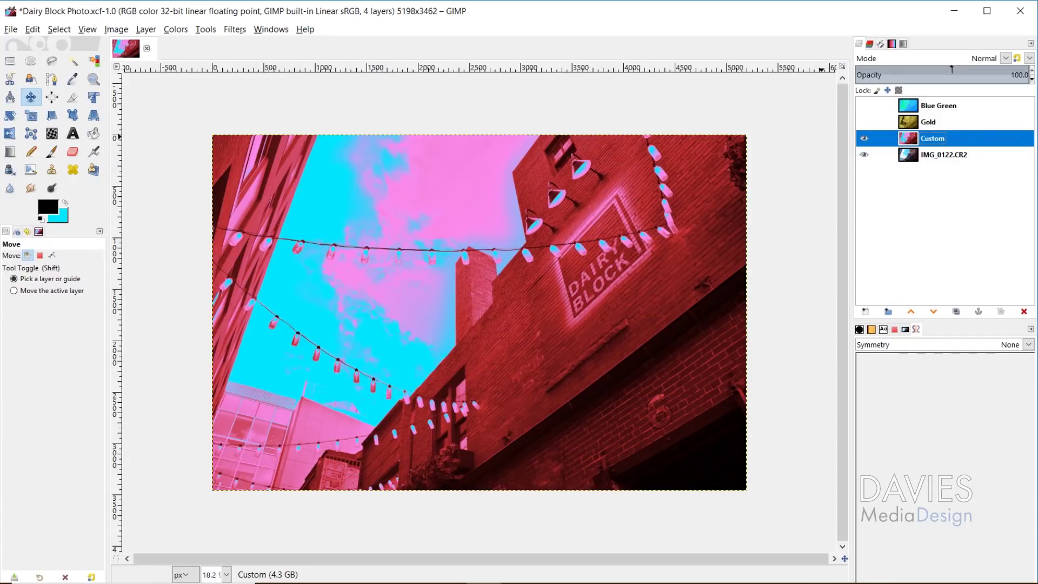
Set the Custom layer to Soft light mode at 48.7% opacity.
click(1007, 58)
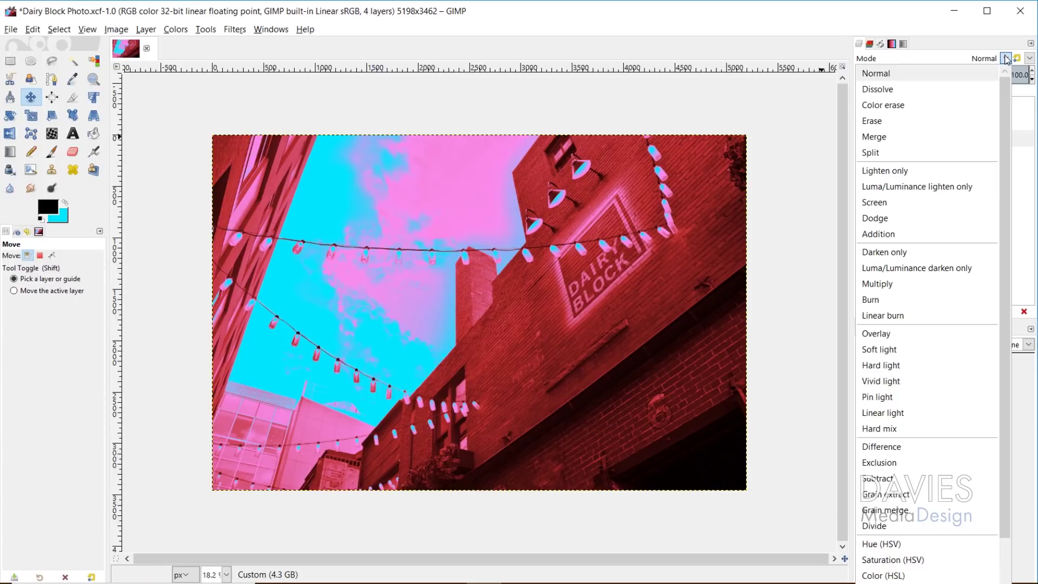
click(883, 350)
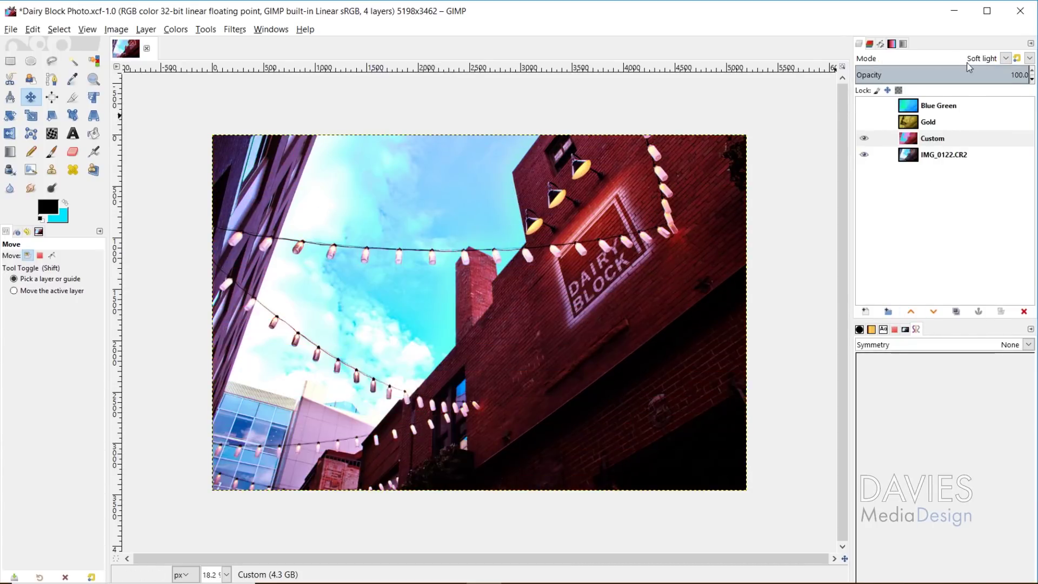
drag(971, 68, 939, 75)
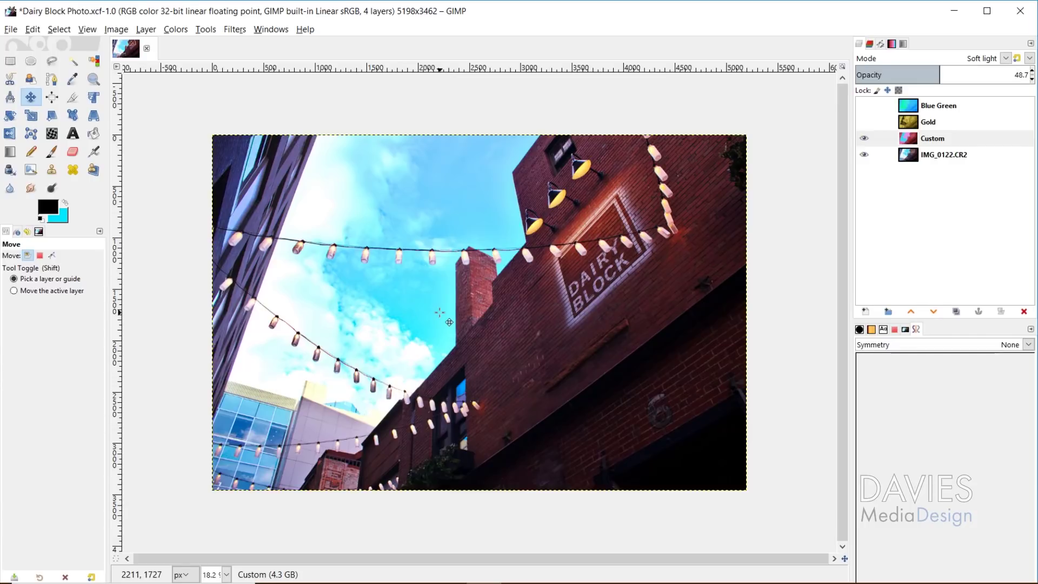
Compare with Custom hidden, then leave it hidden and show the Gold layer.
click(865, 140)
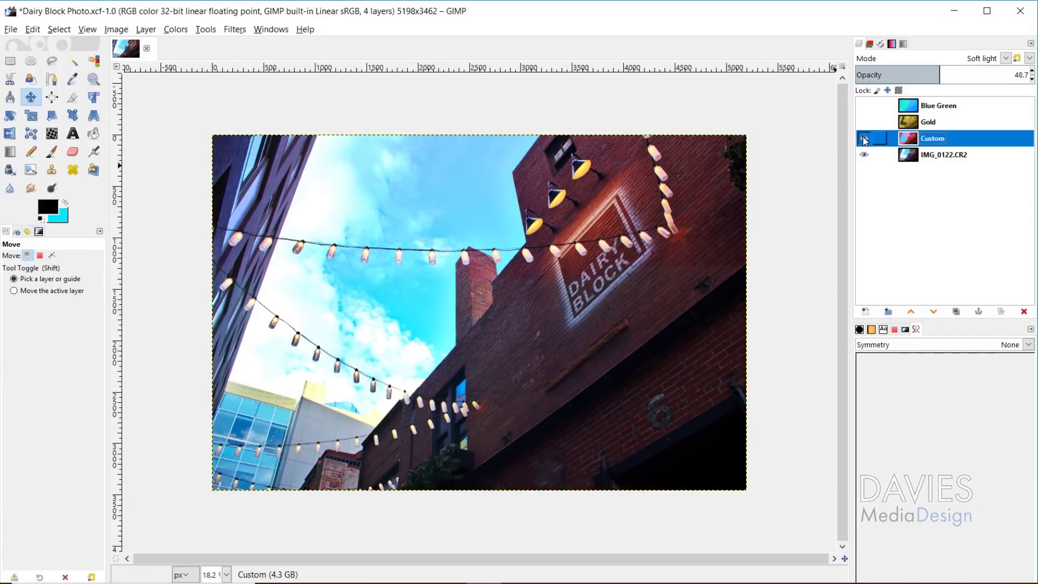
click(865, 140)
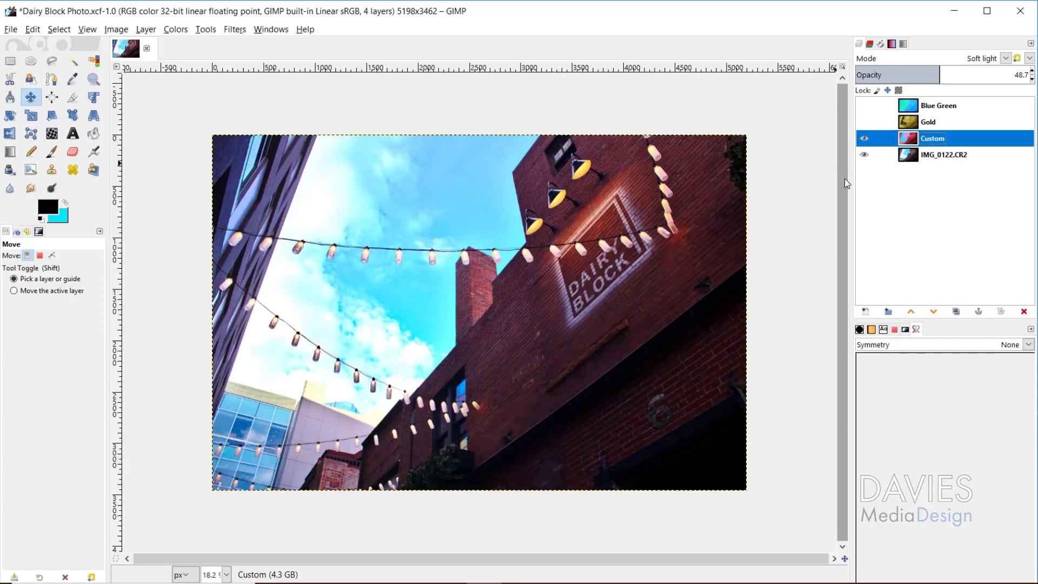
click(865, 140)
click(866, 122)
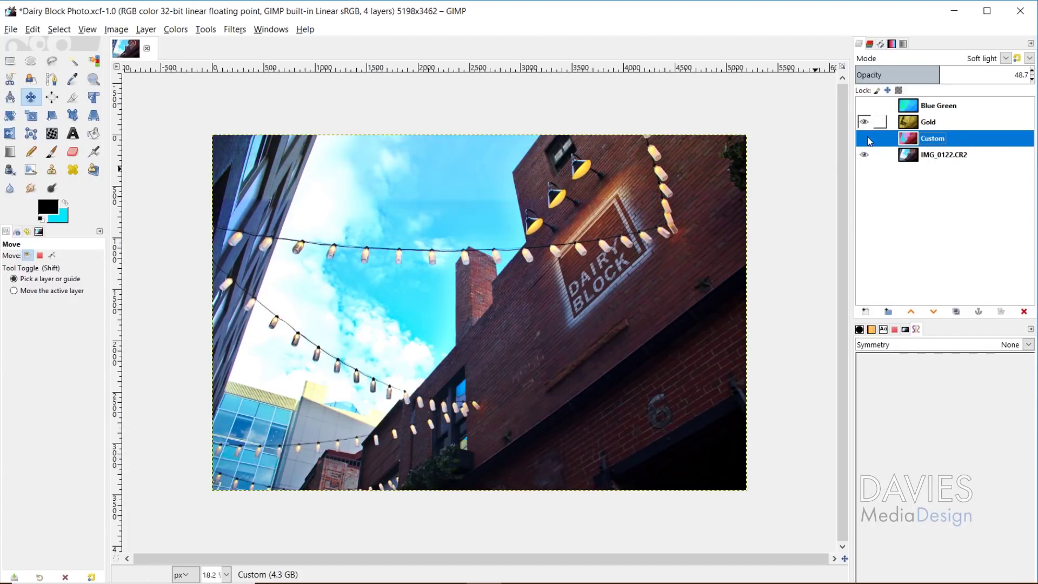